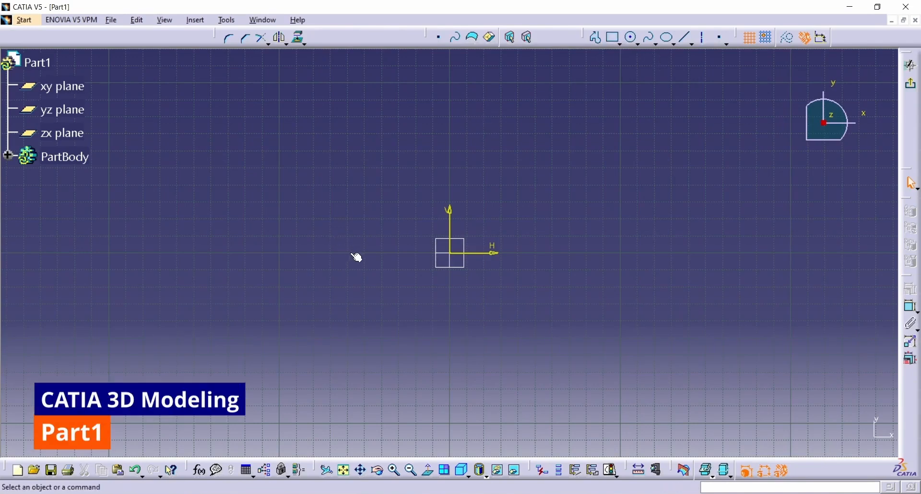
Sketch a rectangle about 149 by 27 mm with its lower edge on the horizontal axis, spanning the origin.
{"action": "left_click", "coordinate": [610, 38]}
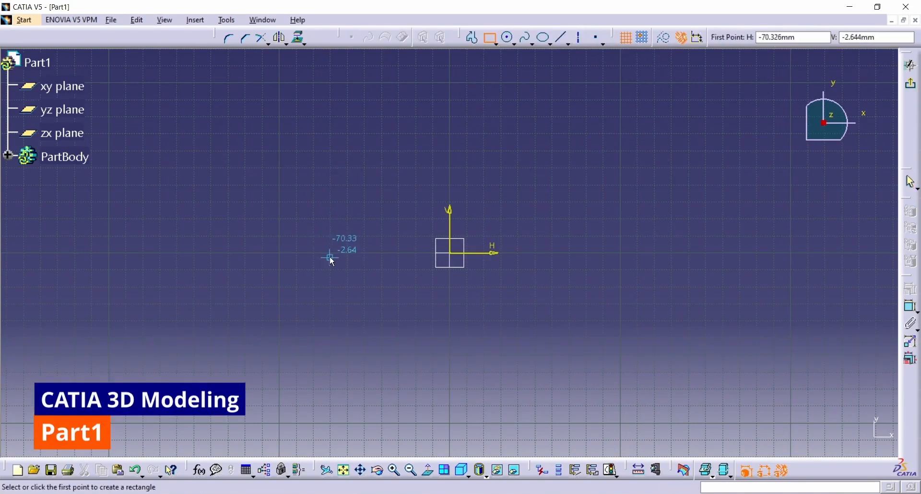
{"action": "left_click", "coordinate": [341, 252]}
{"action": "left_click", "coordinate": [597, 207]}
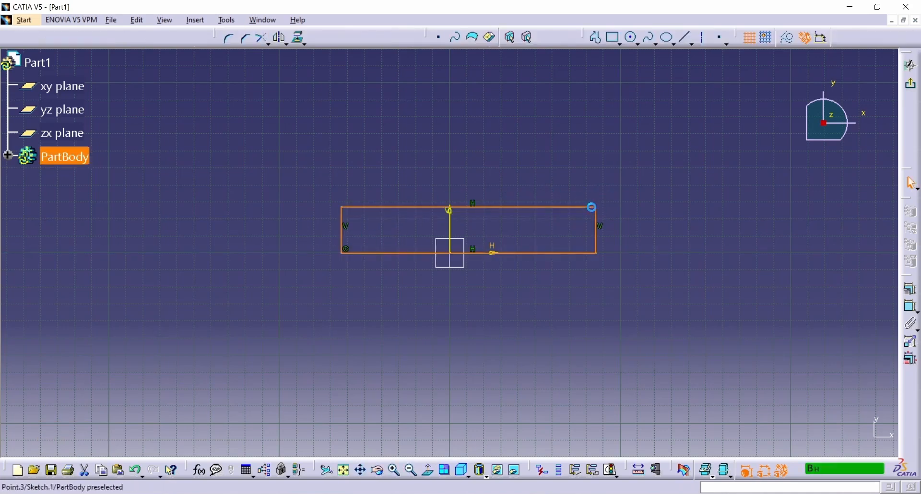
Draw a vertical construction axis upward from the origin through the rectangle.
{"action": "left_click", "coordinate": [684, 38]}
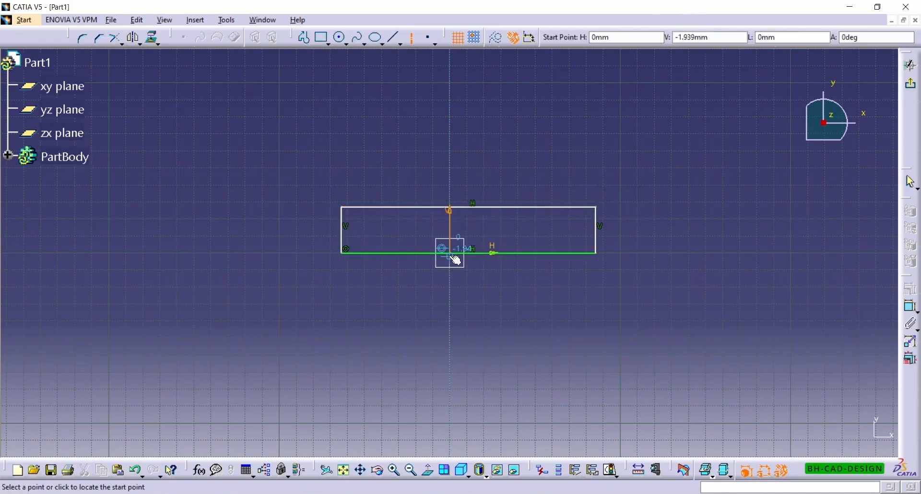
{"action": "left_click", "coordinate": [451, 254]}
{"action": "left_click", "coordinate": [450, 126]}
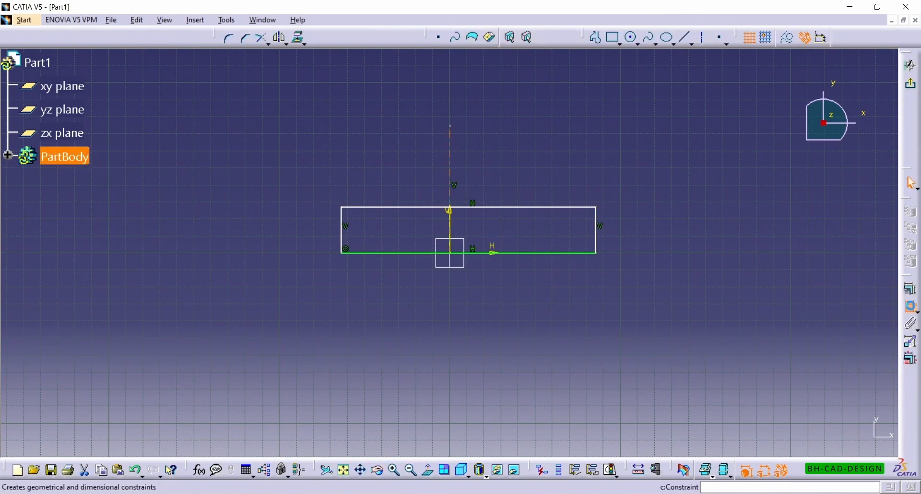
{"action": "left_click", "coordinate": [911, 306]}
{"action": "key", "text": "Escape"}
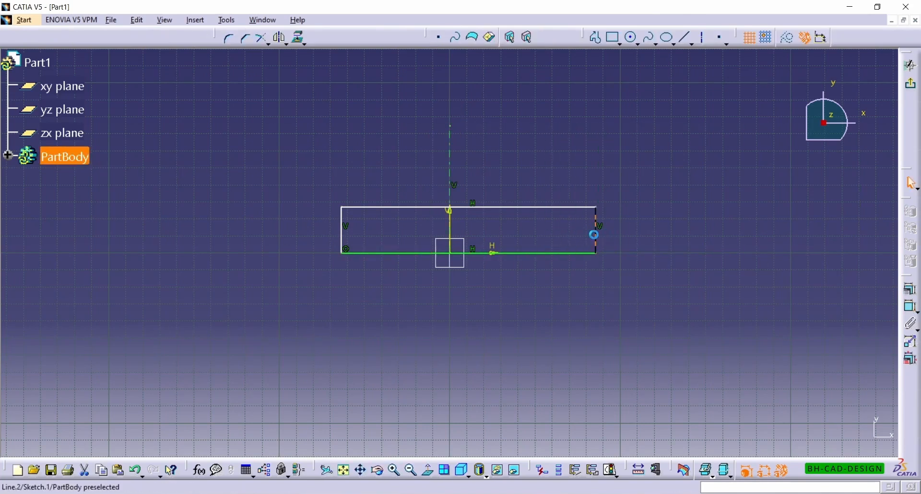
Dimension the rectangle's height and set it to 15 mm.
{"action": "left_click", "coordinate": [911, 306]}
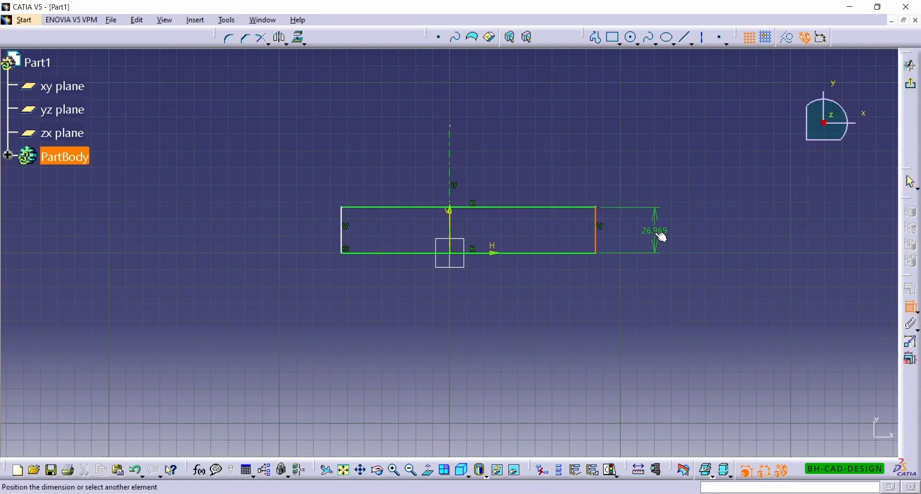
{"action": "left_click", "coordinate": [661, 238]}
{"action": "double_click", "coordinate": [661, 238]}
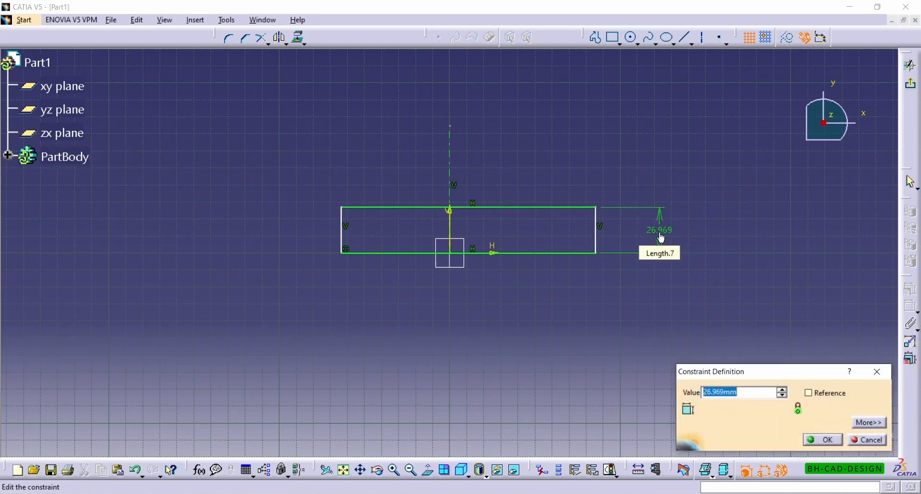
{"action": "type", "text": "15"}
{"action": "key", "text": "Return"}
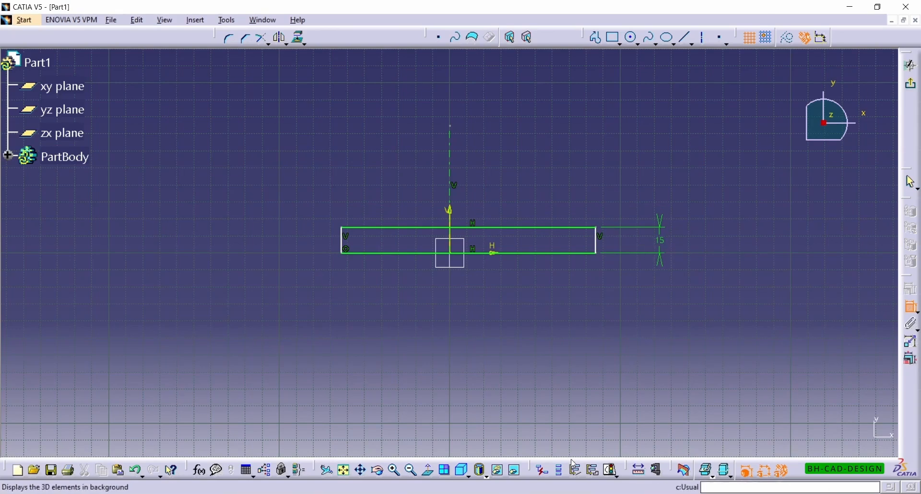
Dimension the rectangle's lower edge and set its length to 90 mm.
{"action": "left_click", "coordinate": [479, 253]}
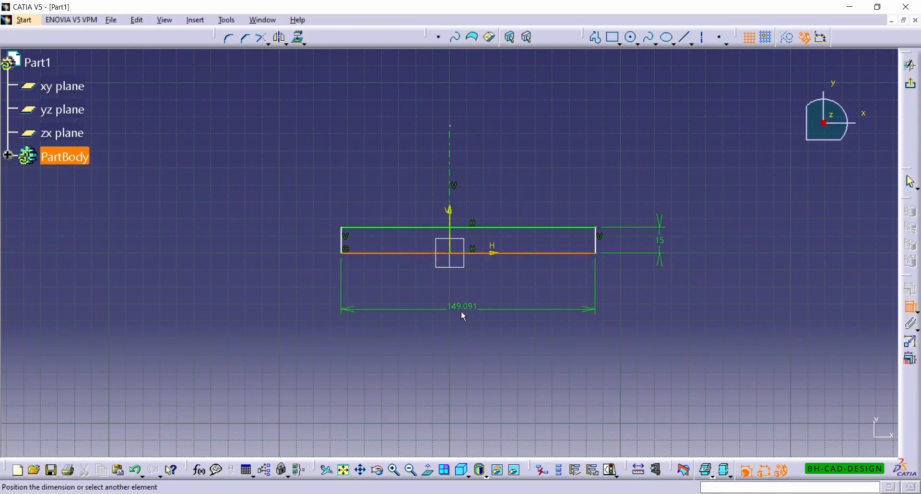
{"action": "left_click", "coordinate": [456, 330]}
{"action": "double_click", "coordinate": [455, 329]}
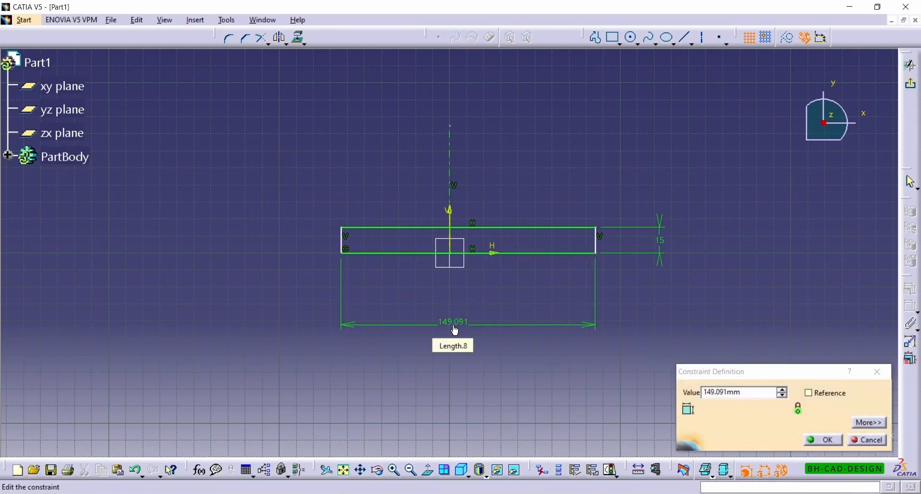
{"action": "double_click", "coordinate": [746, 393]}
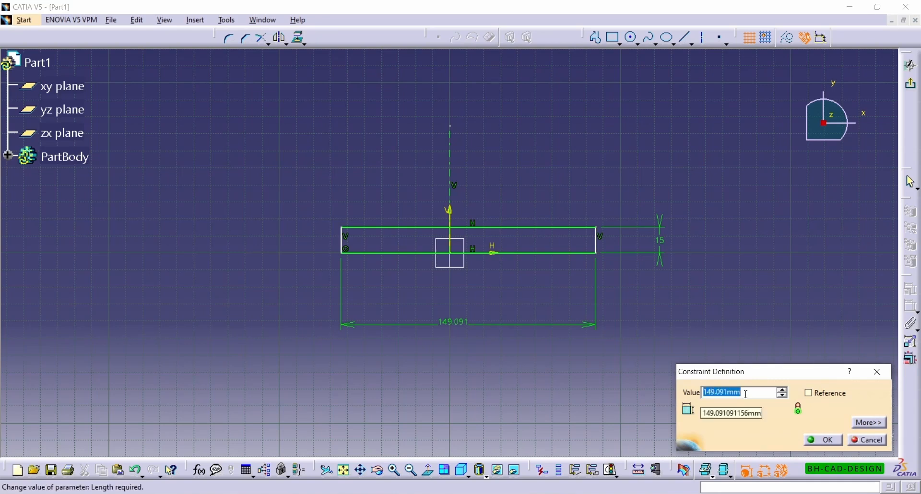
{"action": "type", "text": "90"}
{"action": "key", "text": "Return"}
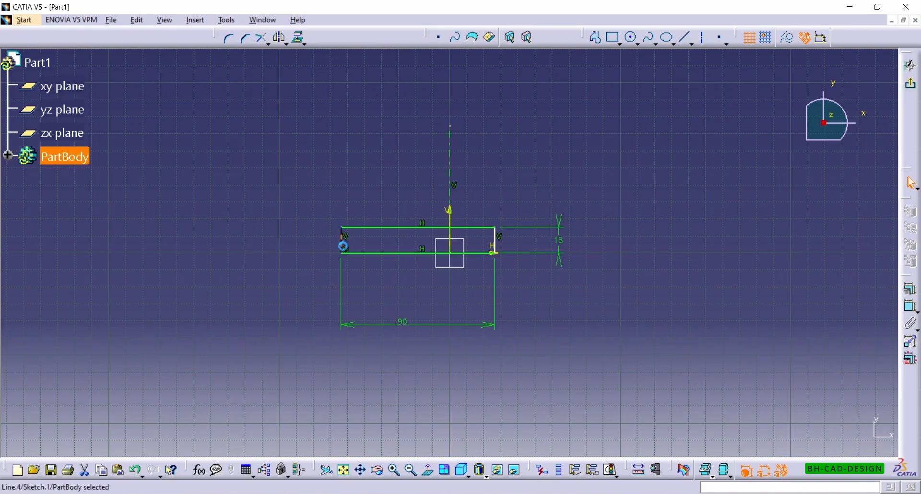
Constrain the rectangle's two vertical sides to be symmetric about the vertical axis line.
{"action": "left_click", "coordinate": [501, 253], "text": "ctrl"}
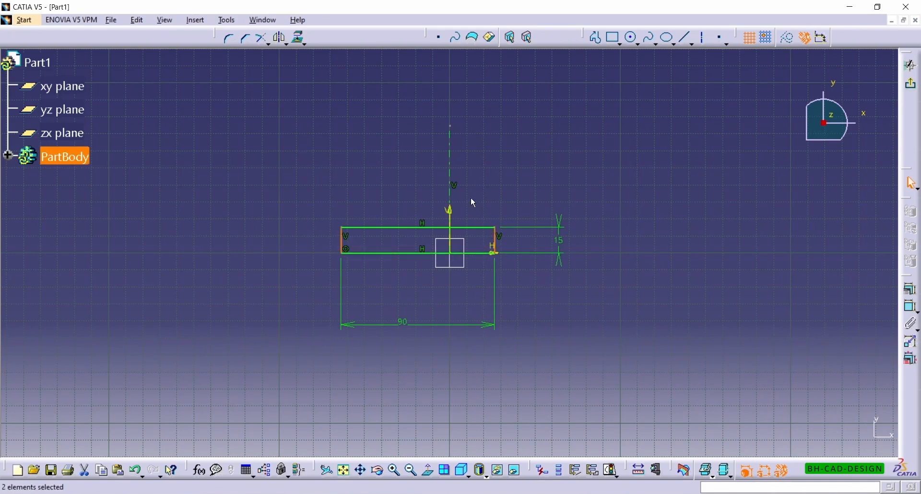
{"action": "left_click", "coordinate": [450, 163], "text": "ctrl"}
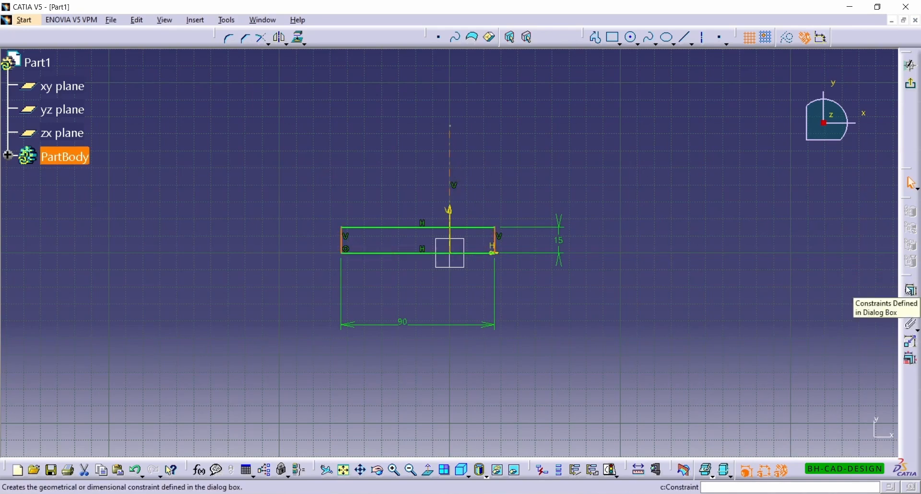
{"action": "left_click", "coordinate": [910, 289]}
{"action": "left_click", "coordinate": [778, 394]}
{"action": "left_click", "coordinate": [823, 439]}
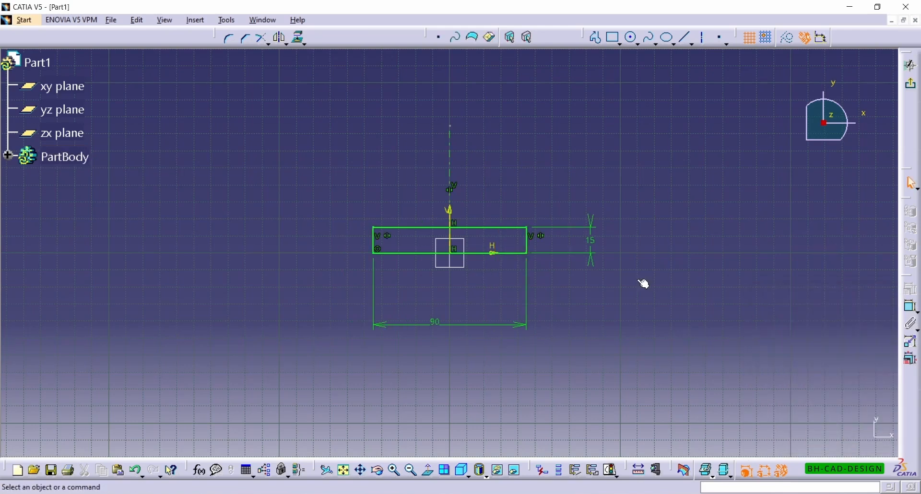
Reposition the 90 mm width dimension closer to the rectangle's lower edge.
{"action": "mouse_move", "coordinate": [502, 241]}
{"action": "middle_mouse_down"}
{"action": "mouse_move", "coordinate": [501, 208]}
{"action": "mouse_move", "coordinate": [510, 237]}
{"action": "middle_mouse_up"}
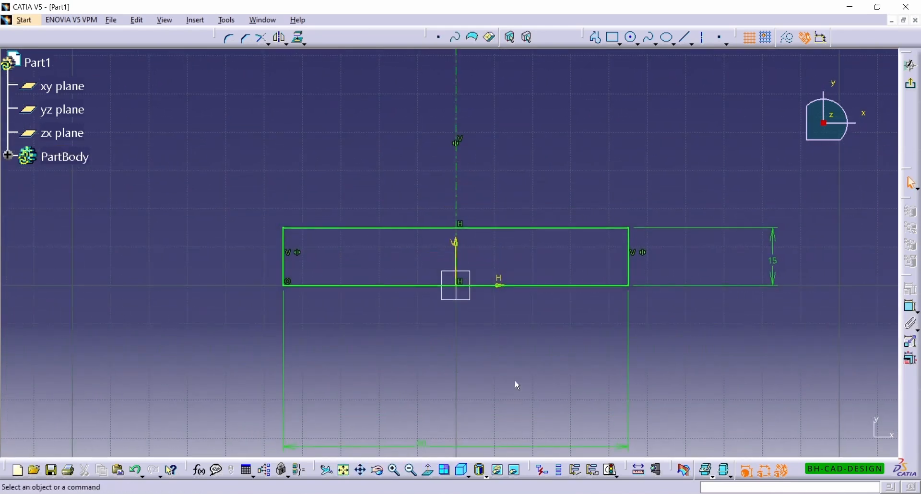
{"action": "middle_click_drag", "start_coordinate": [515, 383], "coordinate": [513, 322]}
{"action": "left_click", "coordinate": [424, 378]}
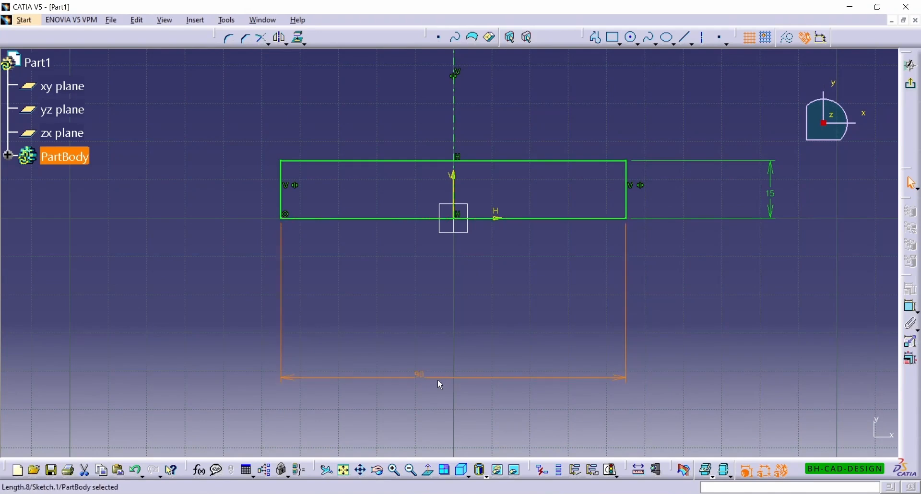
{"action": "double_click", "coordinate": [422, 373]}
{"action": "left_click_drag", "start_coordinate": [519, 379], "coordinate": [524, 270]}
{"action": "middle_click_drag", "start_coordinate": [580, 314], "coordinate": [606, 387]}
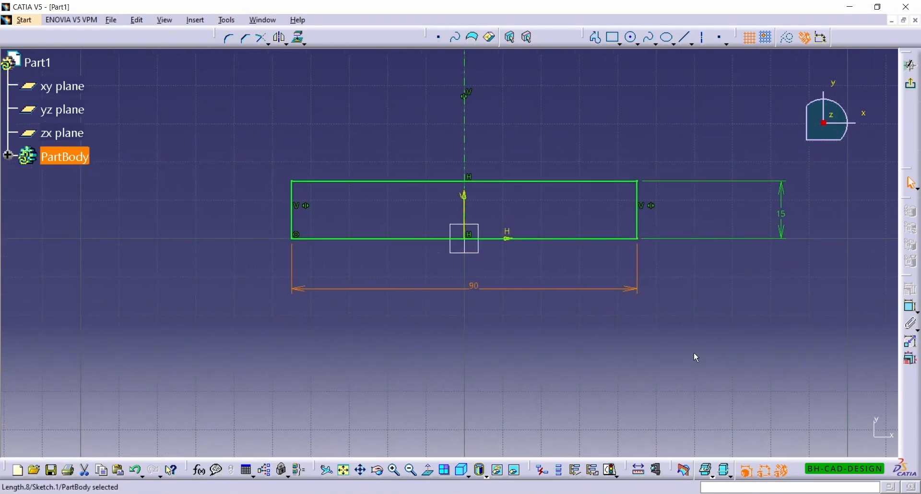
{"action": "middle_click_drag", "start_coordinate": [684, 263], "coordinate": [672, 369]}
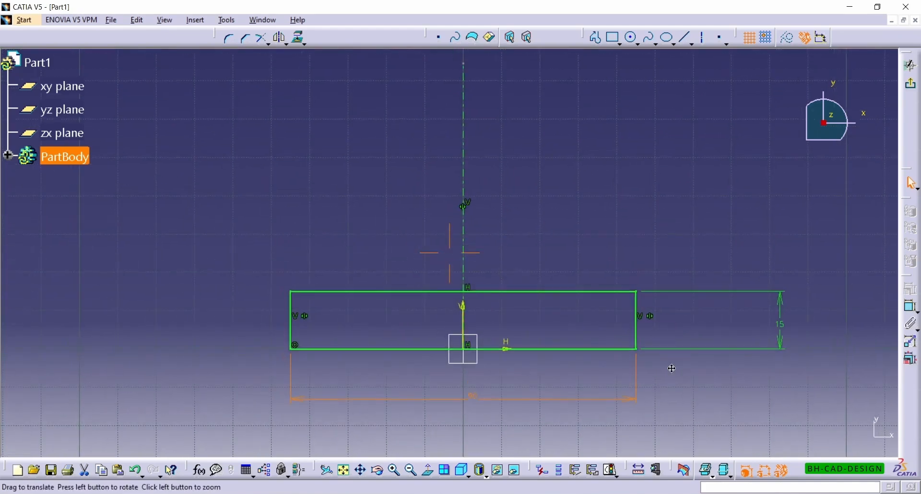
{"action": "left_click", "coordinate": [768, 179]}
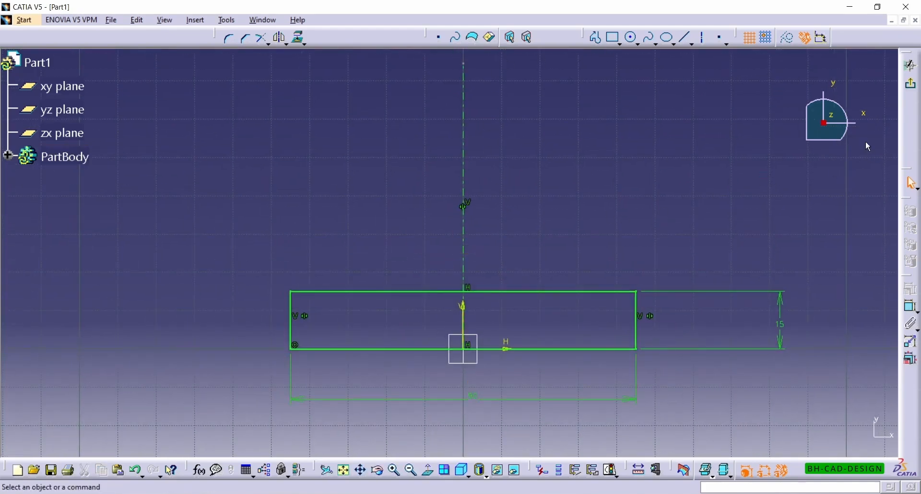
Exit the sketch and extrude the rectangle as a pad with a length of 50 mm.
{"action": "left_click", "coordinate": [910, 65]}
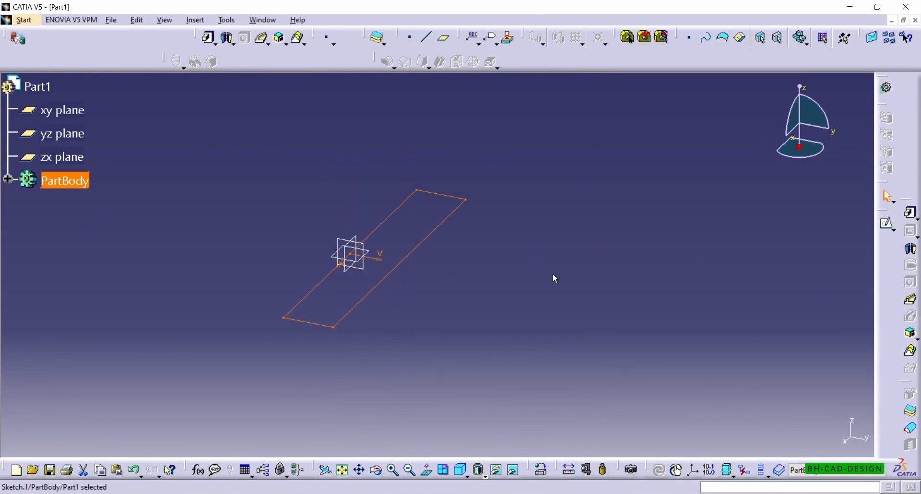
{"action": "left_click", "coordinate": [918, 218]}
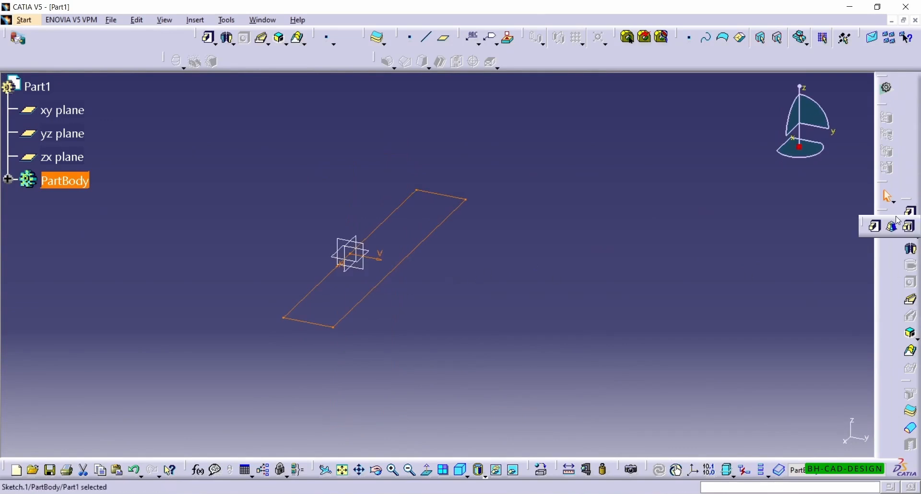
{"action": "left_click", "coordinate": [875, 228]}
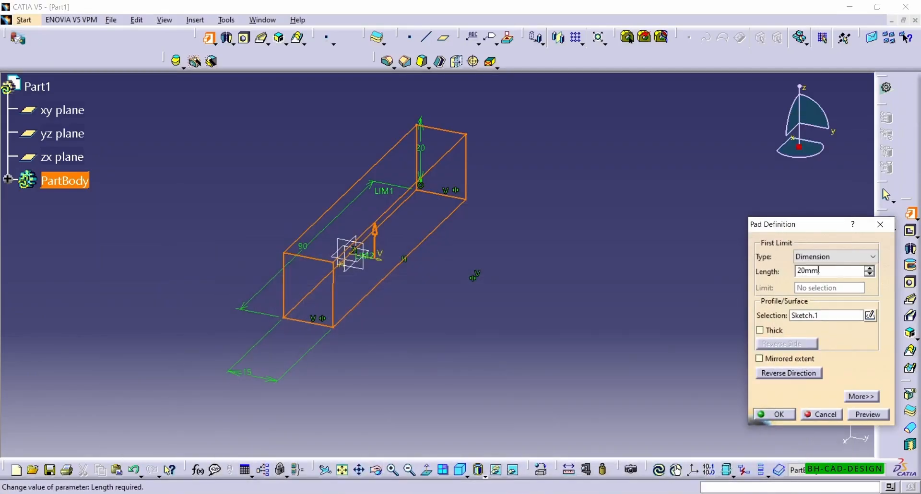
{"action": "type", "text": "50"}
{"action": "key", "text": "Return"}
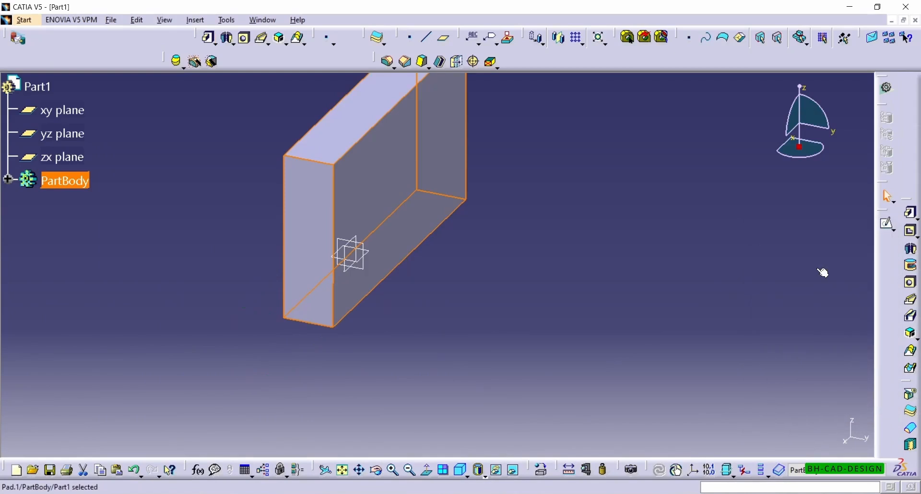
Start a sketch on the underside 90 by 15 mm face of the pad, the face containing the origin.
{"action": "middle_click_drag", "start_coordinate": [503, 307], "coordinate": [416, 157]}
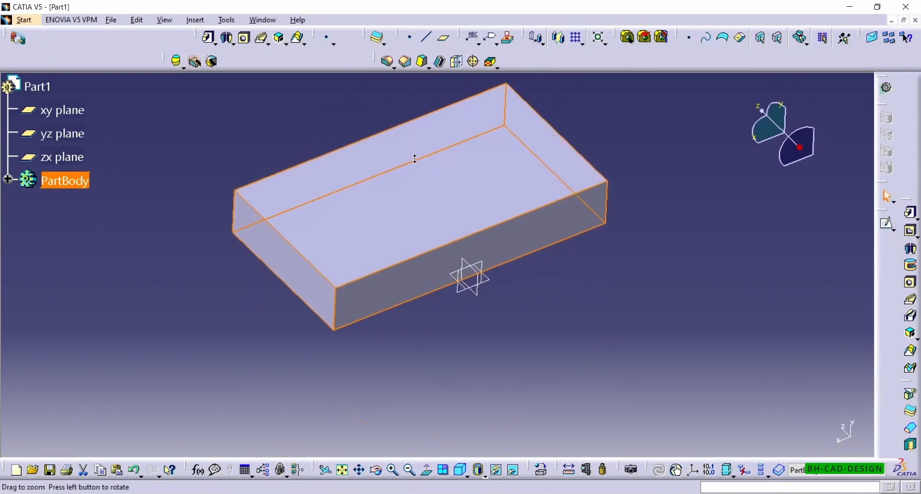
{"action": "left_click", "coordinate": [681, 171]}
{"action": "middle_click_drag", "start_coordinate": [681, 172], "coordinate": [418, 320]}
{"action": "left_click", "coordinate": [419, 320]}
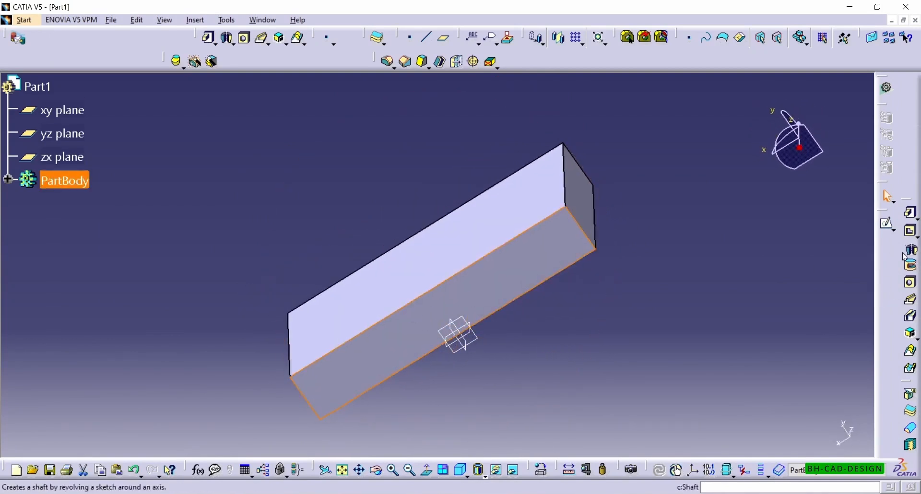
{"action": "left_click", "coordinate": [887, 225]}
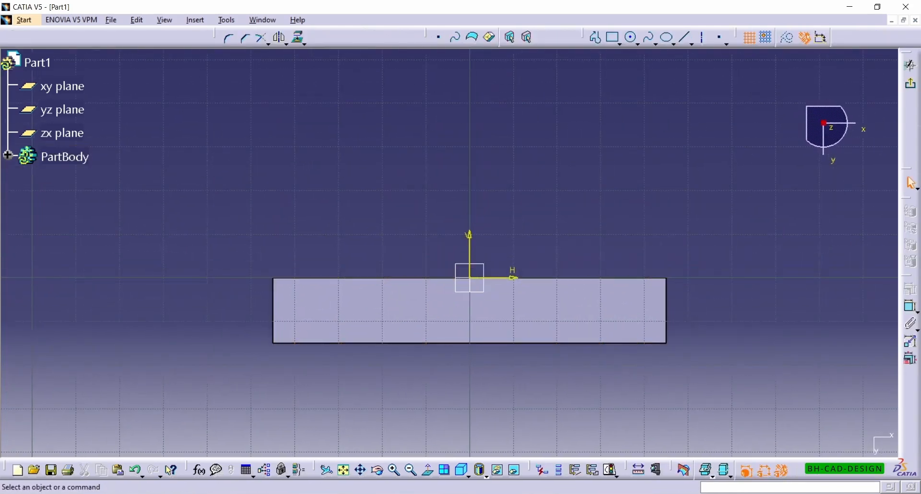
{"action": "key", "text": "alt+Tab"}
{"action": "key", "text": "alt+Tab"}
Sketch a rectangle about 55 by 19 mm above the face, with its lower edge on the horizontal axis.
{"action": "left_click", "coordinate": [471, 38]}
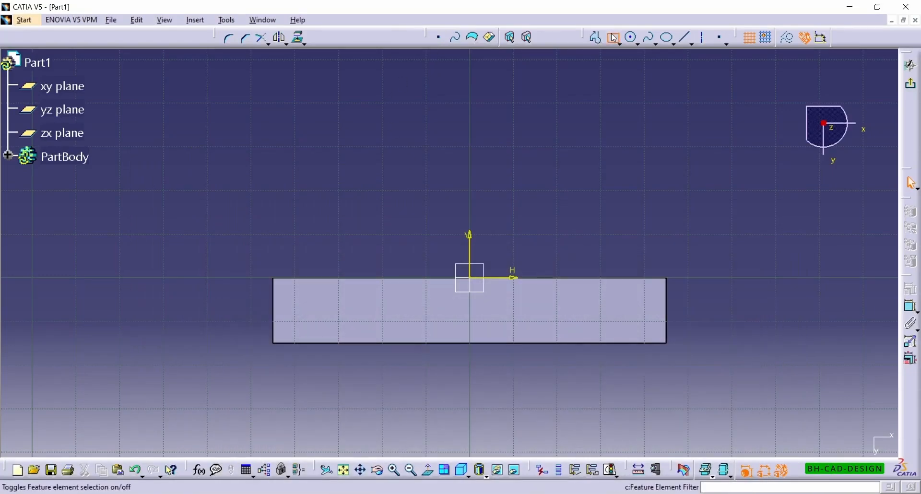
{"action": "left_click", "coordinate": [375, 278]}
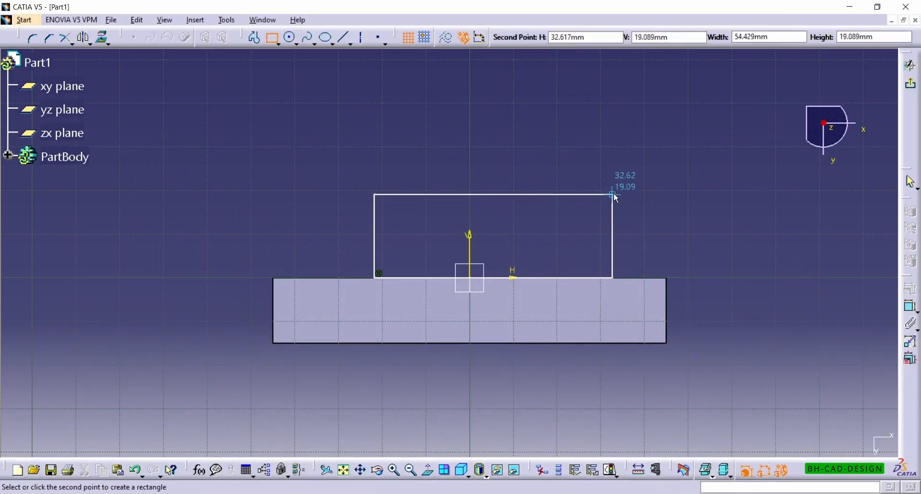
{"action": "left_click", "coordinate": [615, 194]}
Draw a vertical construction axis upward from the origin, past the new rectangle's upper edge.
{"action": "left_click", "coordinate": [703, 40]}
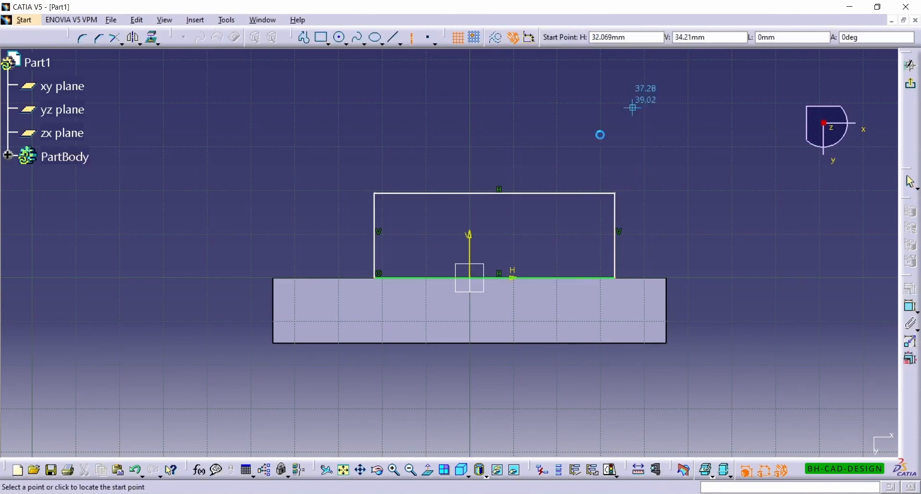
{"action": "left_click", "coordinate": [470, 278]}
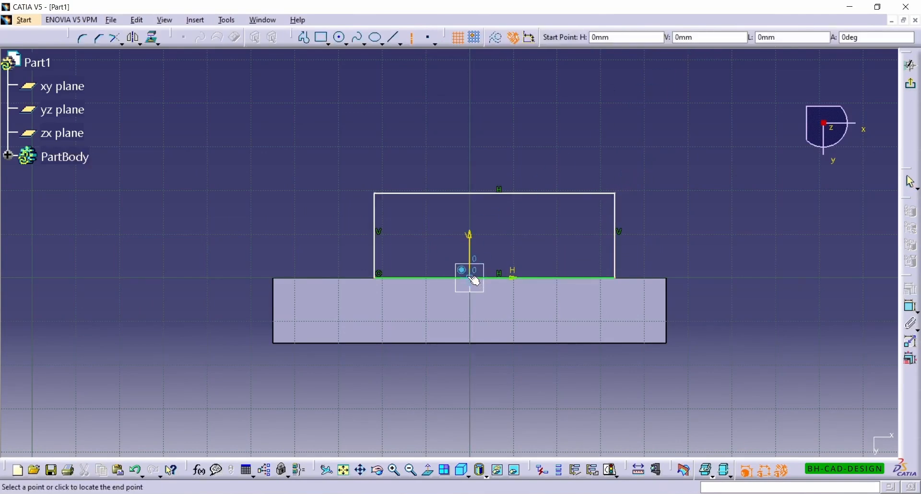
{"action": "left_click", "coordinate": [469, 124]}
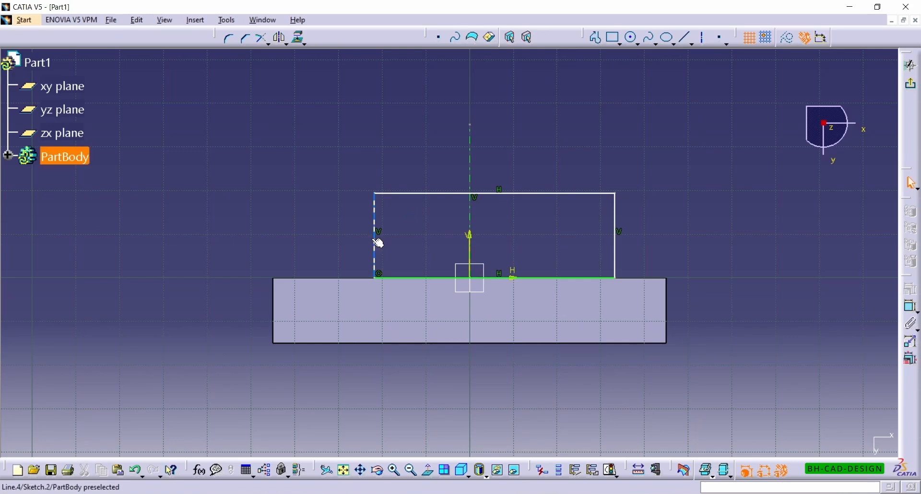
Constrain the rectangle's two vertical sides to be symmetric about the vertical construction axis.
{"action": "left_click", "coordinate": [375, 243]}
{"action": "left_click", "coordinate": [609, 242], "text": "ctrl"}
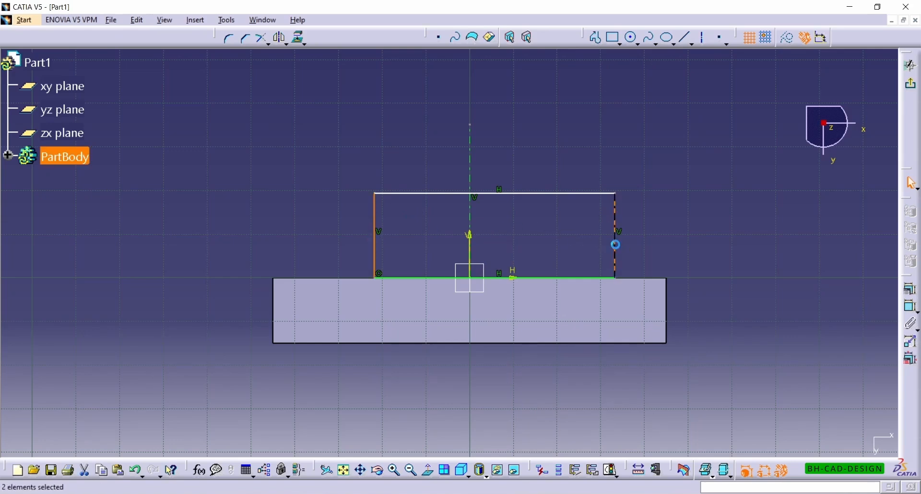
{"action": "left_click", "coordinate": [470, 160], "text": "ctrl"}
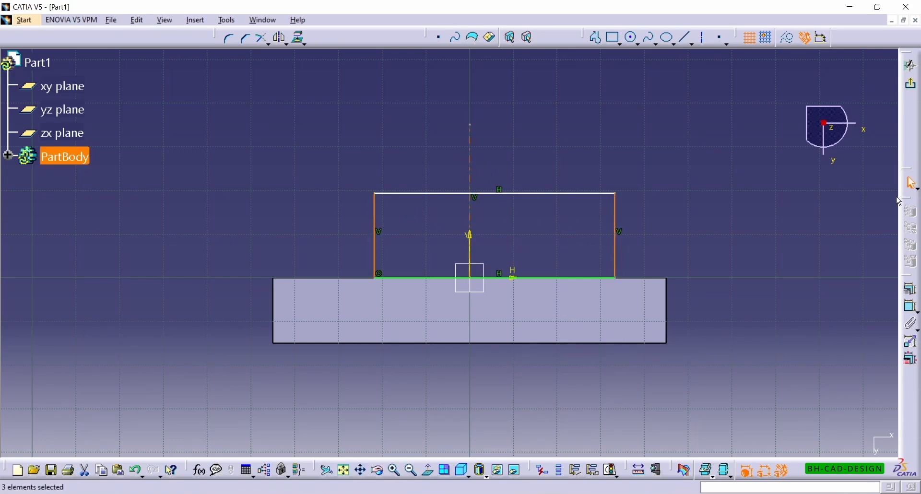
{"action": "left_click", "coordinate": [910, 289]}
{"action": "left_click", "coordinate": [761, 392]}
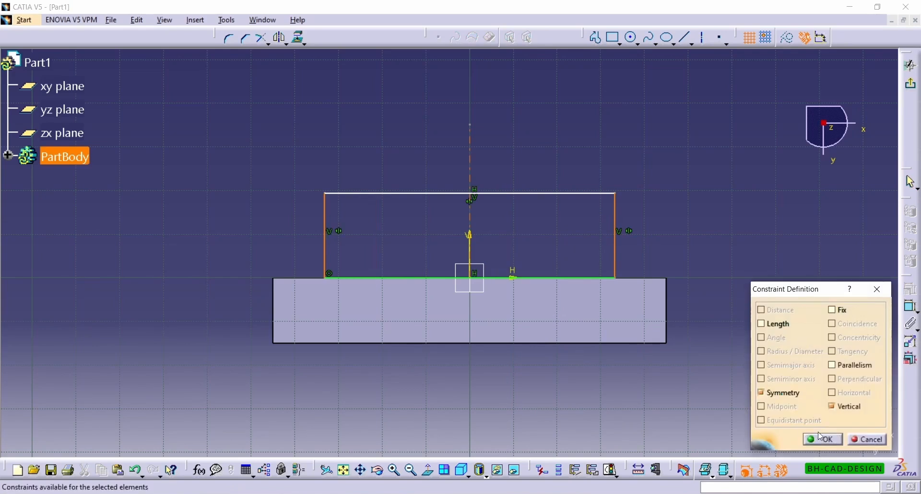
{"action": "left_click", "coordinate": [822, 439]}
Consult the part drawing and dimension the rectangle's upper edge at 40 mm from the lower edge of the base.
{"action": "key", "text": "alt+Tab"}
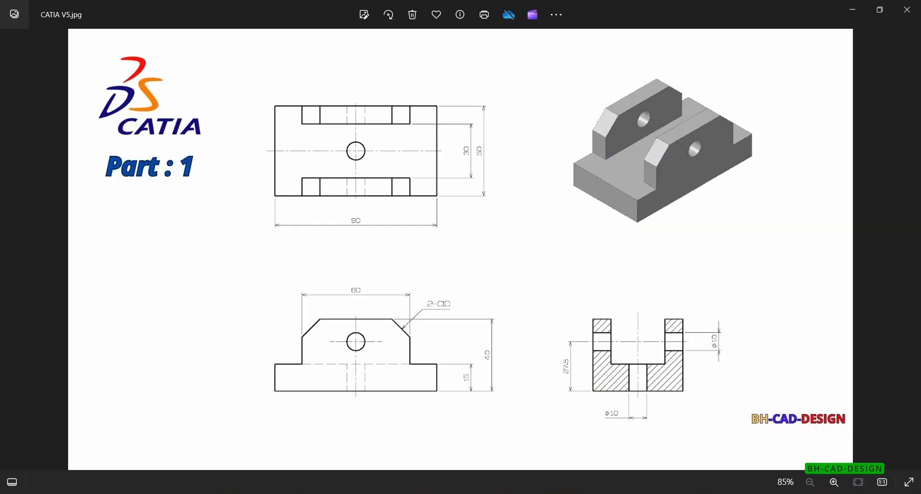
{"action": "key", "text": "alt+Tab"}
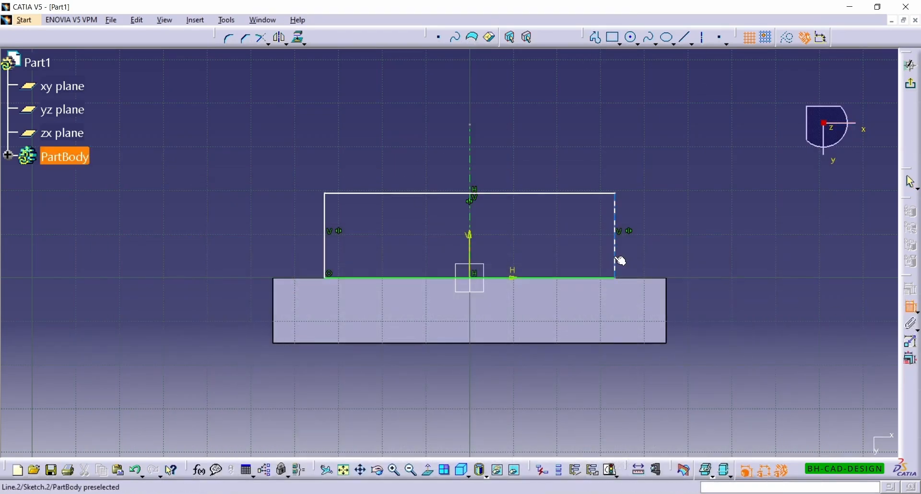
{"action": "left_click", "coordinate": [597, 194]}
{"action": "left_click", "coordinate": [644, 344]}
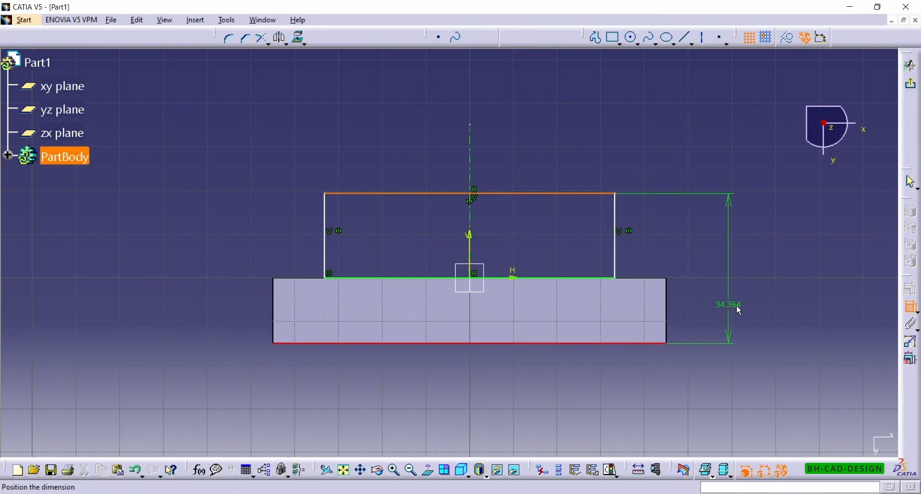
{"action": "left_click", "coordinate": [769, 296]}
{"action": "double_click", "coordinate": [769, 296]}
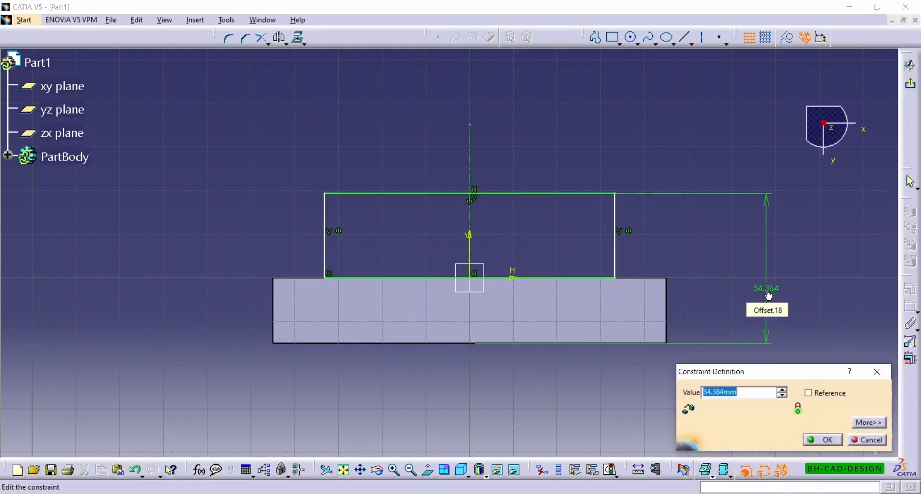
{"action": "type", "text": "40"}
{"action": "key", "text": "Return"}
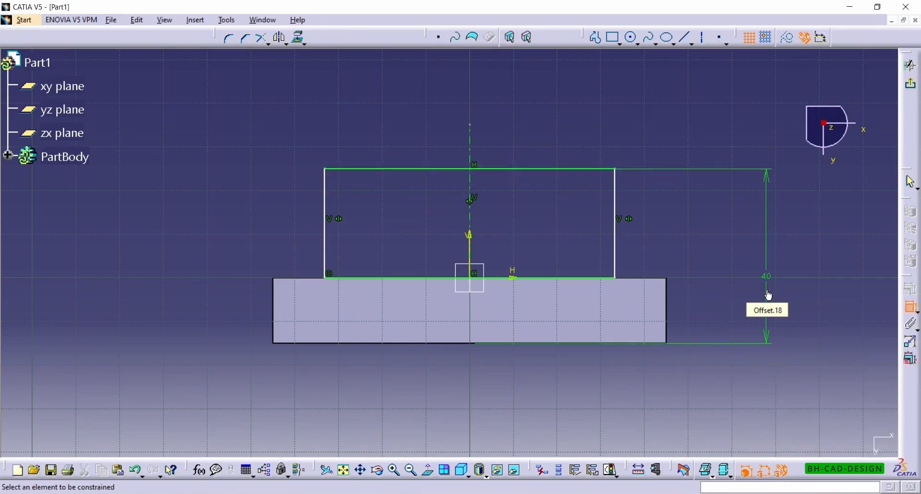
Dimension the rectangle's upper edge and set its length to 60 mm.
{"action": "left_click", "coordinate": [513, 168]}
{"action": "left_click", "coordinate": [500, 94]}
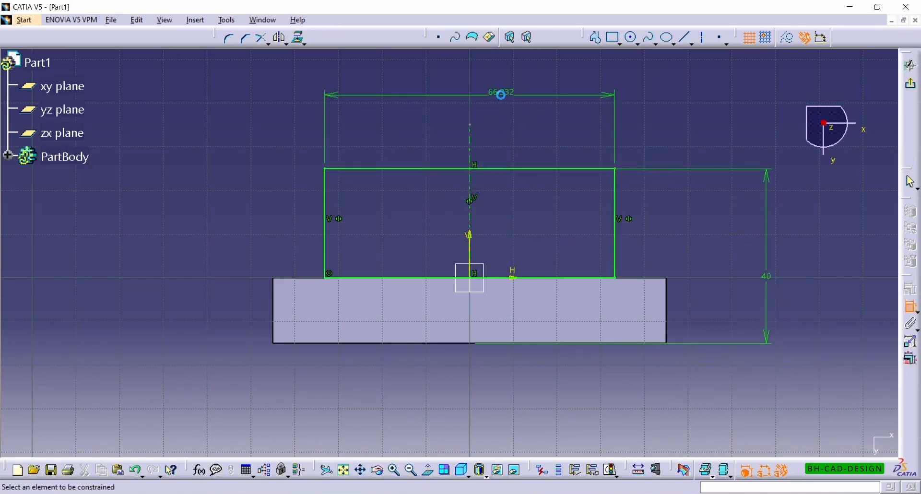
{"action": "double_click", "coordinate": [503, 101]}
{"action": "type", "text": "6"}
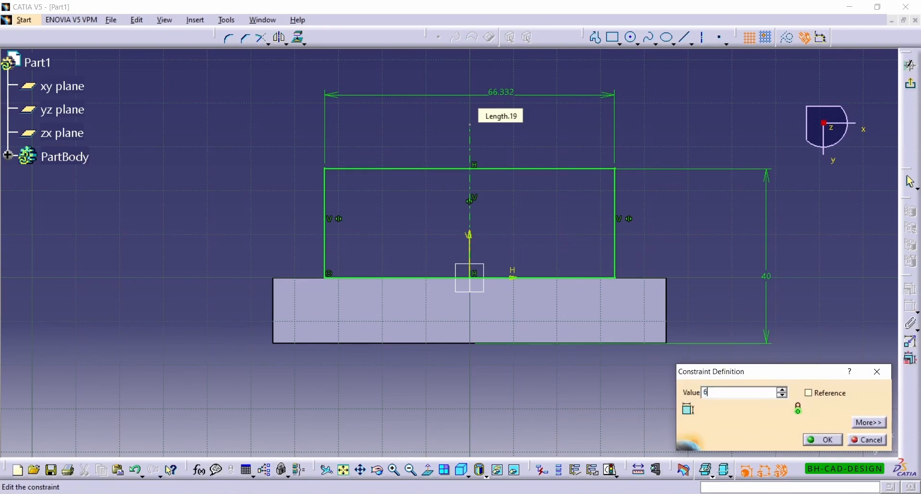
{"action": "type", "text": "0"}
{"action": "key", "text": "Return"}
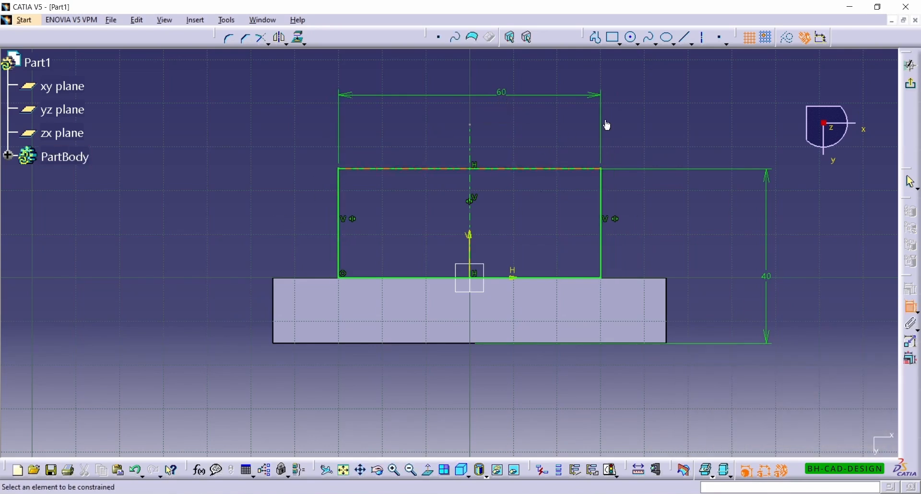
Exit the sketch and extrude the rectangle as a thin pad with its direction reversed, so the upright wall stands over the base.
{"action": "left_click", "coordinate": [911, 84]}
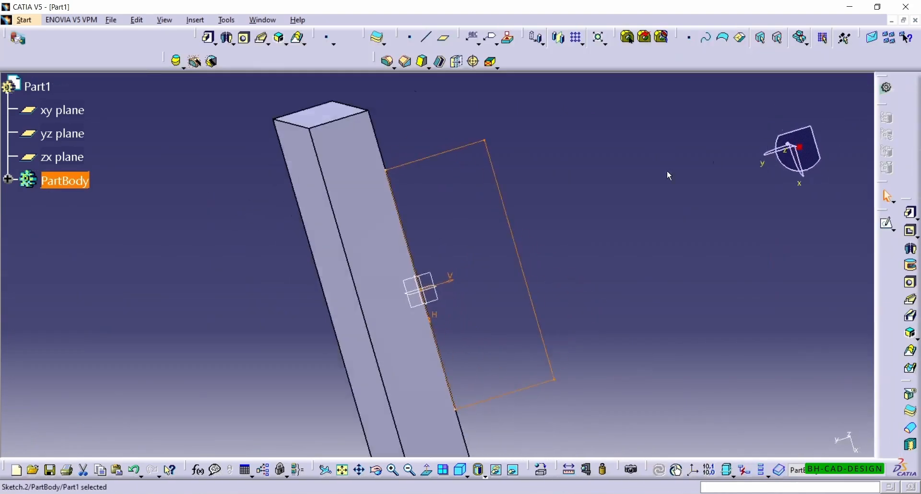
{"action": "middle_click_drag", "start_coordinate": [637, 235], "coordinate": [721, 293]}
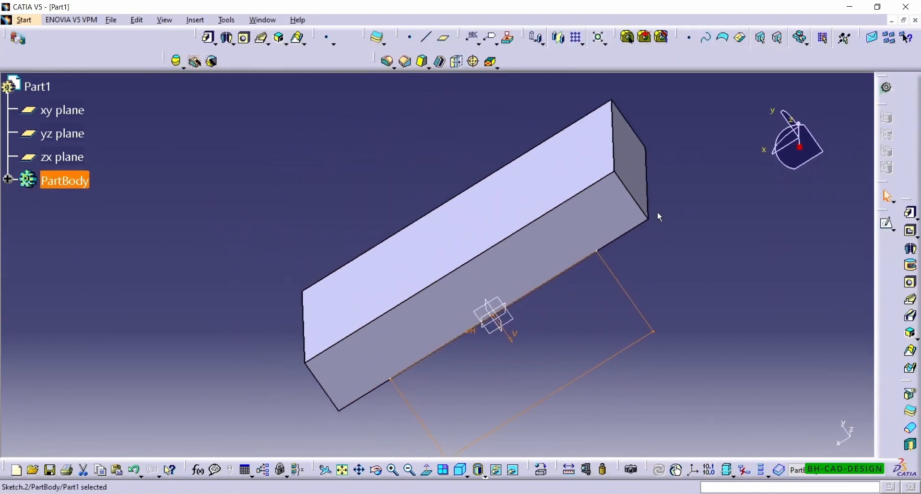
{"action": "mouse_move", "coordinate": [657, 213]}
{"action": "middle_mouse_down"}
{"action": "mouse_move", "coordinate": [756, 345]}
{"action": "mouse_move", "coordinate": [233, 321]}
{"action": "mouse_move", "coordinate": [379, 351]}
{"action": "mouse_move", "coordinate": [557, 332]}
{"action": "mouse_move", "coordinate": [473, 275]}
{"action": "mouse_move", "coordinate": [423, 329]}
{"action": "mouse_move", "coordinate": [458, 410]}
{"action": "mouse_move", "coordinate": [469, 382]}
{"action": "middle_mouse_up"}
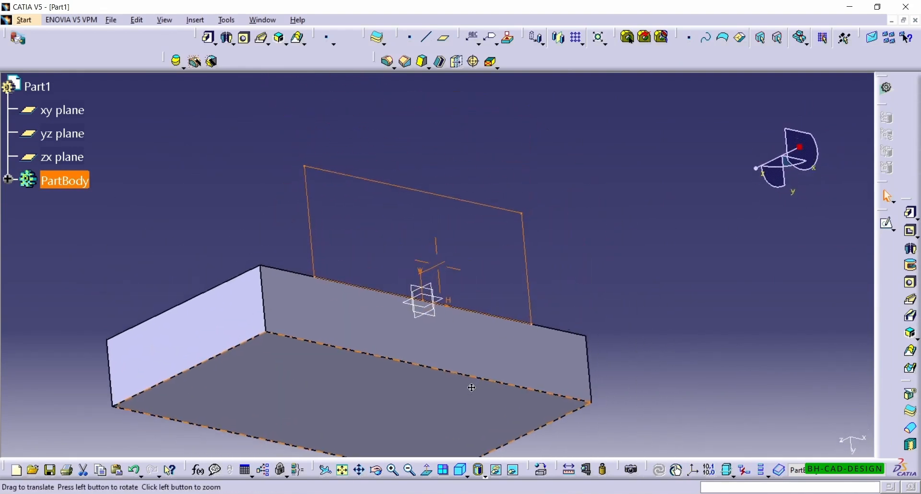
{"action": "left_click", "coordinate": [911, 212]}
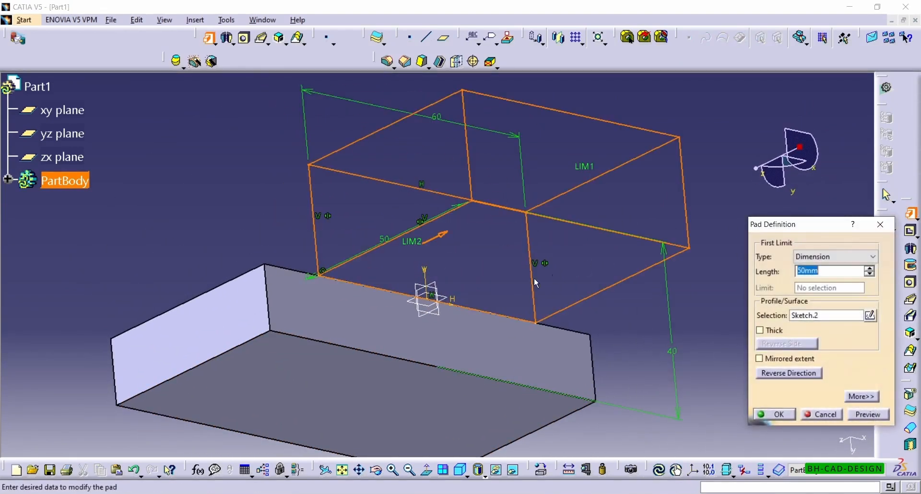
{"action": "left_click", "coordinate": [773, 375]}
{"action": "middle_click_drag", "start_coordinate": [536, 318], "coordinate": [619, 305]}
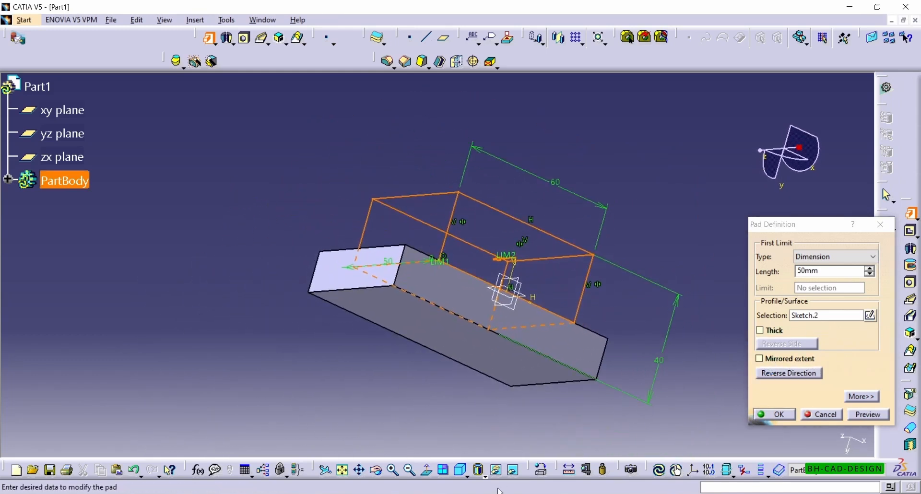
{"action": "key", "text": "alt+Tab"}
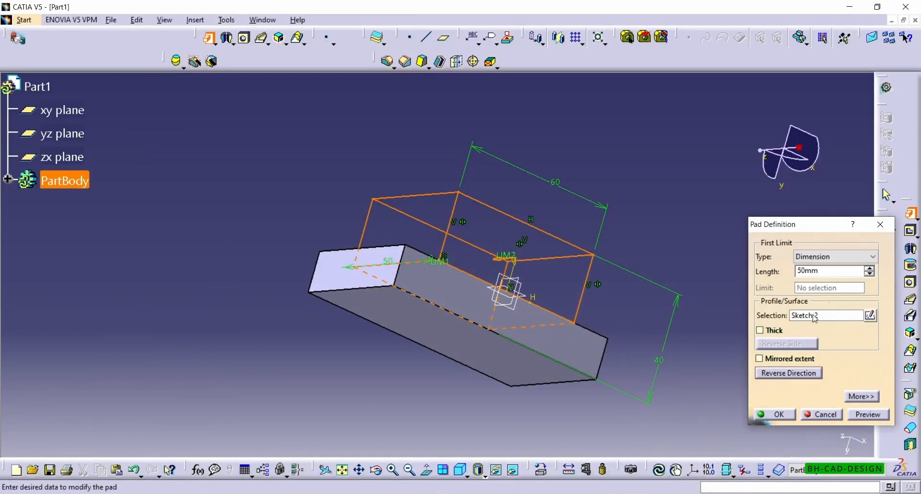
{"action": "left_click", "coordinate": [823, 275]}
{"action": "key", "text": "Return"}
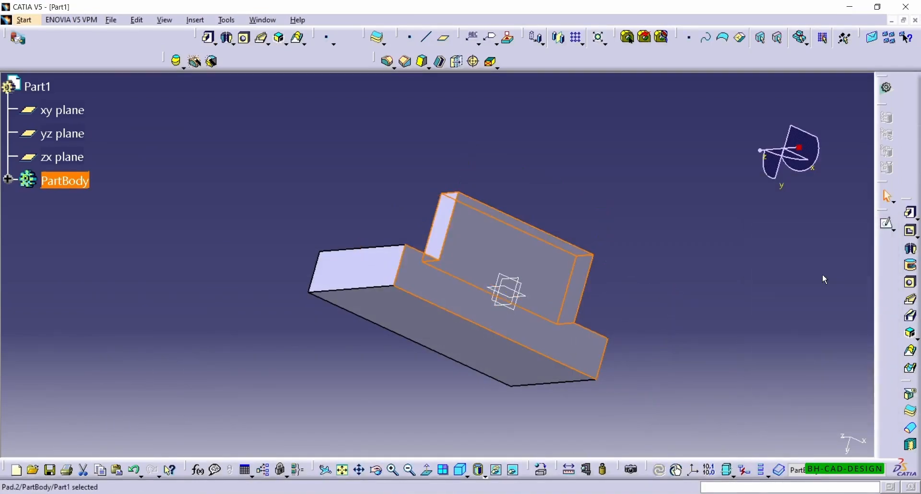
Chamfer the two upper corner edges of the upright wall with a length of 10 mm at 45 degrees.
{"action": "middle_click_drag", "start_coordinate": [369, 196], "coordinate": [326, 282]}
{"action": "middle_click_drag", "start_coordinate": [458, 180], "coordinate": [418, 198]}
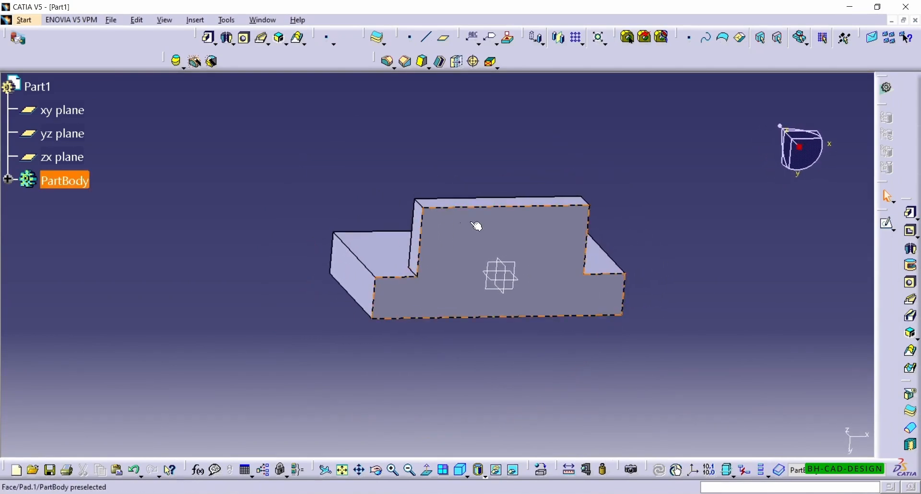
{"action": "left_click", "coordinate": [412, 64]}
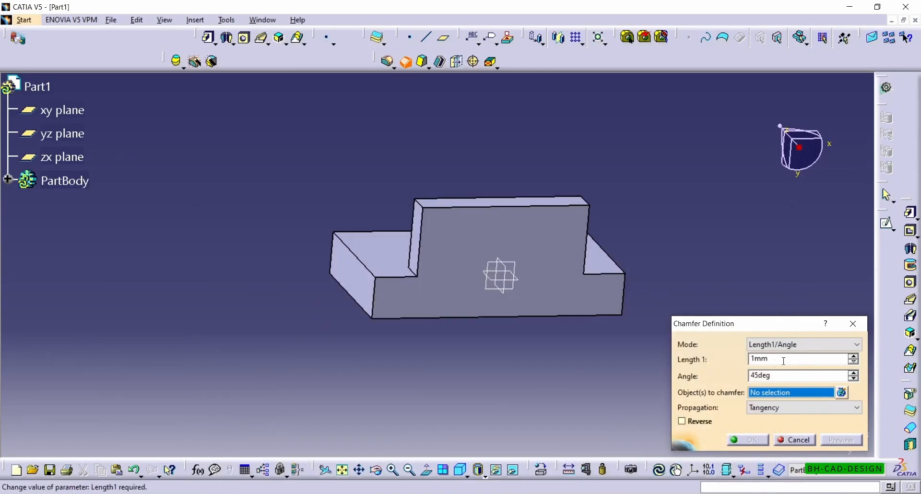
{"action": "double_click", "coordinate": [785, 360]}
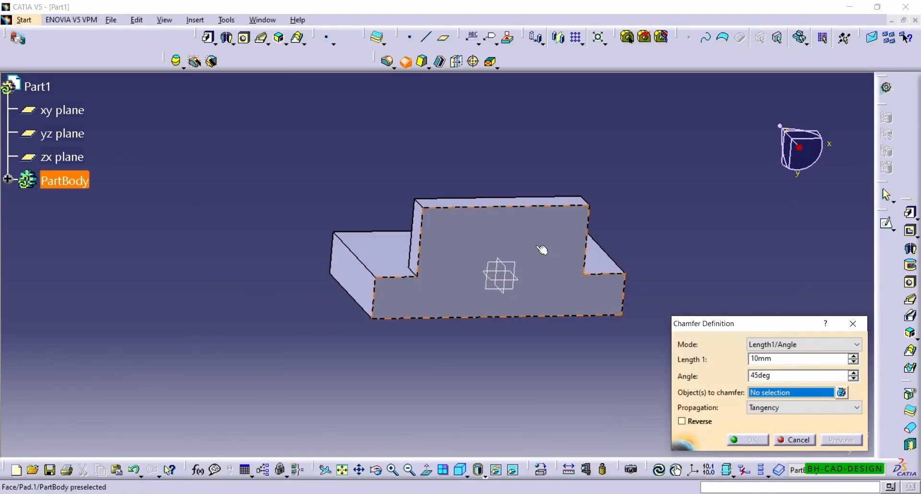
{"action": "middle_click_drag", "start_coordinate": [442, 164], "coordinate": [412, 254]}
{"action": "left_click", "coordinate": [413, 261]}
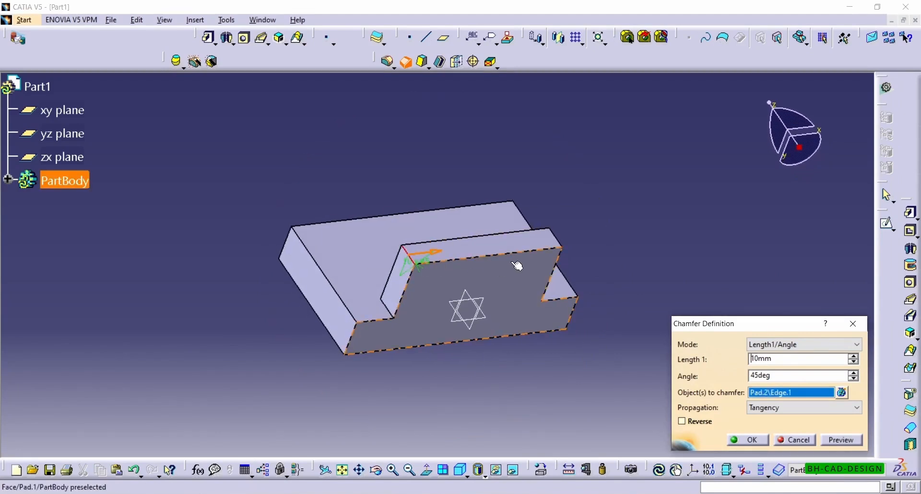
{"action": "middle_click_drag", "start_coordinate": [518, 263], "coordinate": [495, 249]}
{"action": "right_click", "coordinate": [487, 243]}
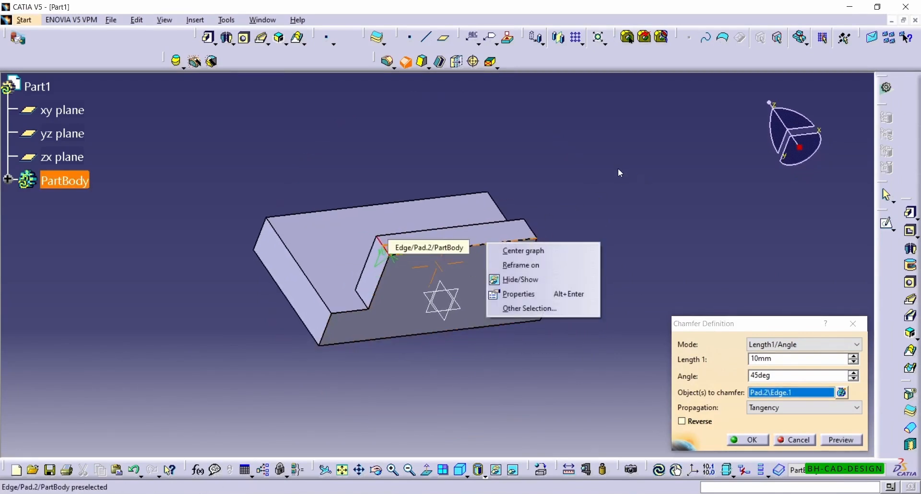
{"action": "left_click", "coordinate": [577, 193]}
{"action": "middle_click_drag", "start_coordinate": [579, 193], "coordinate": [498, 178]}
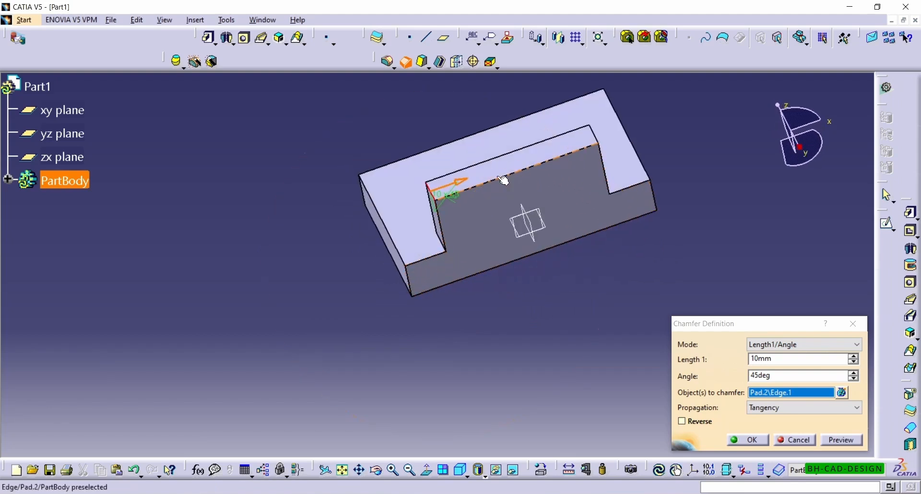
{"action": "left_click", "coordinate": [597, 139]}
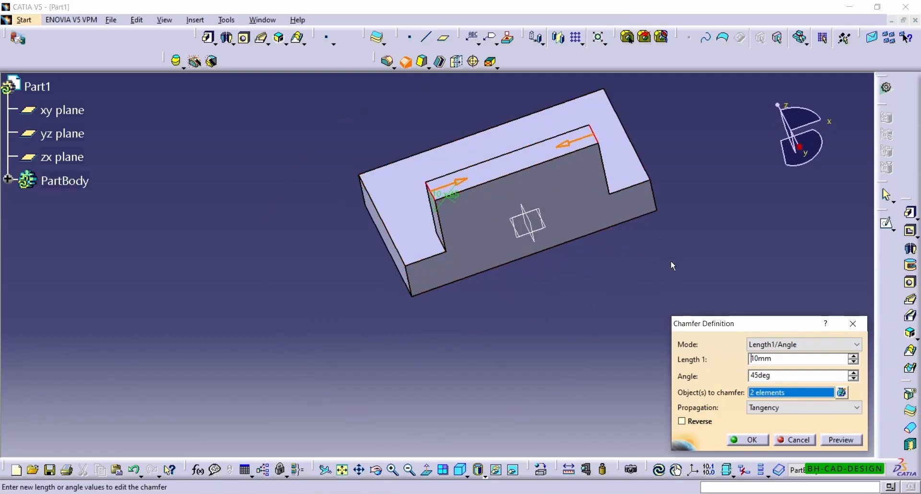
{"action": "left_click", "coordinate": [837, 440]}
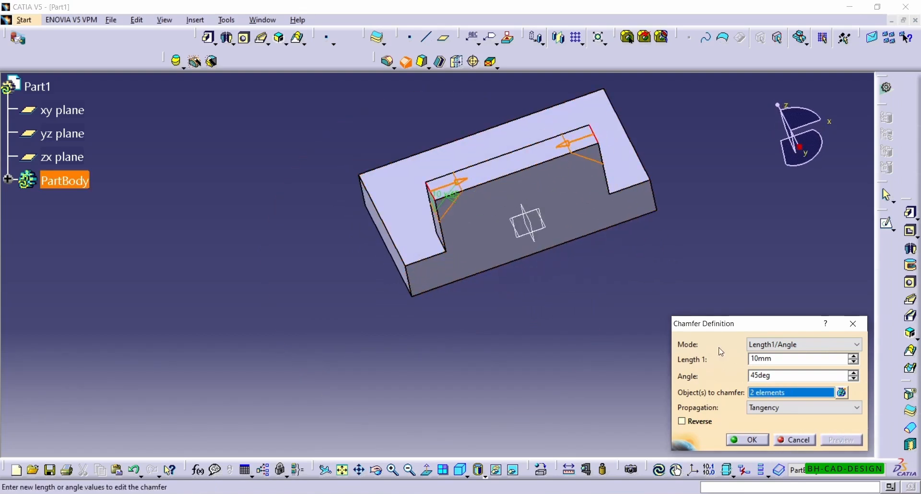
{"action": "left_click", "coordinate": [752, 440]}
{"action": "middle_click_drag", "start_coordinate": [694, 356], "coordinate": [489, 295]}
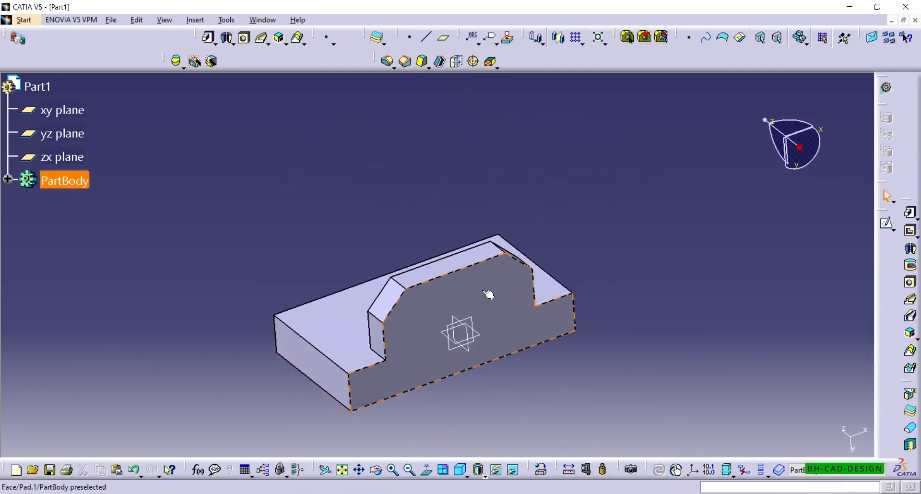
{"action": "left_click", "coordinate": [562, 45]}
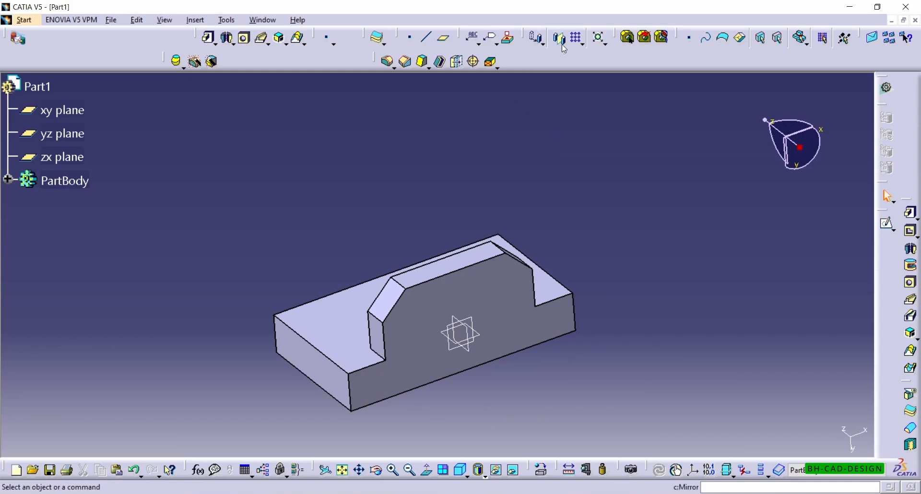
{"action": "left_click", "coordinate": [564, 47]}
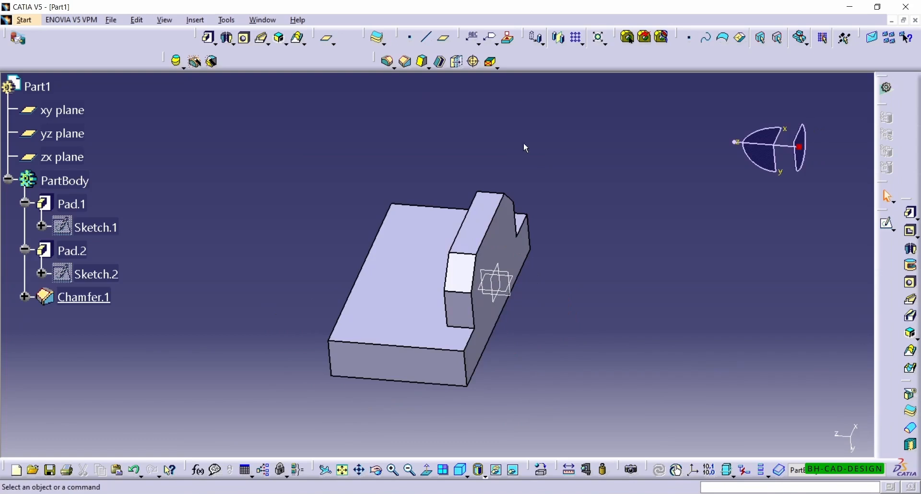
Create a reference plane offset 25 mm from the upright wall's outer face, reversed toward the inside of the base.
{"action": "left_click", "coordinate": [444, 39]}
{"action": "left_click", "coordinate": [510, 256]}
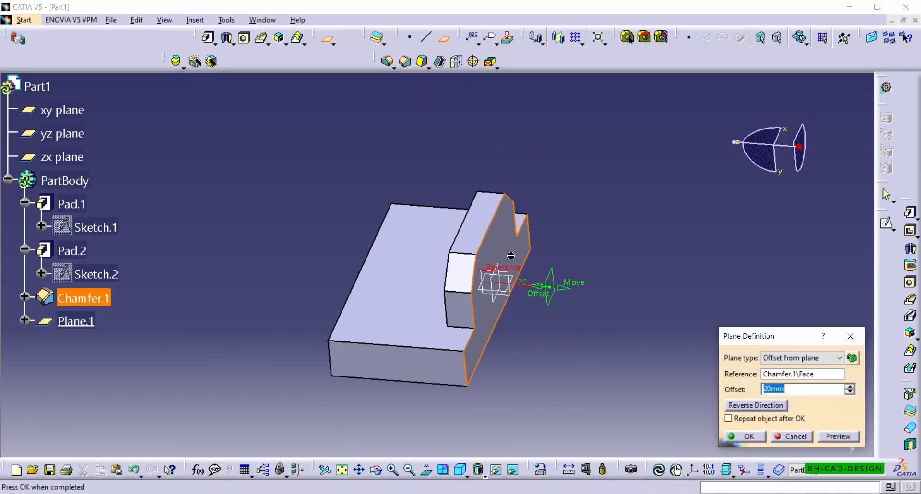
{"action": "left_click", "coordinate": [756, 406]}
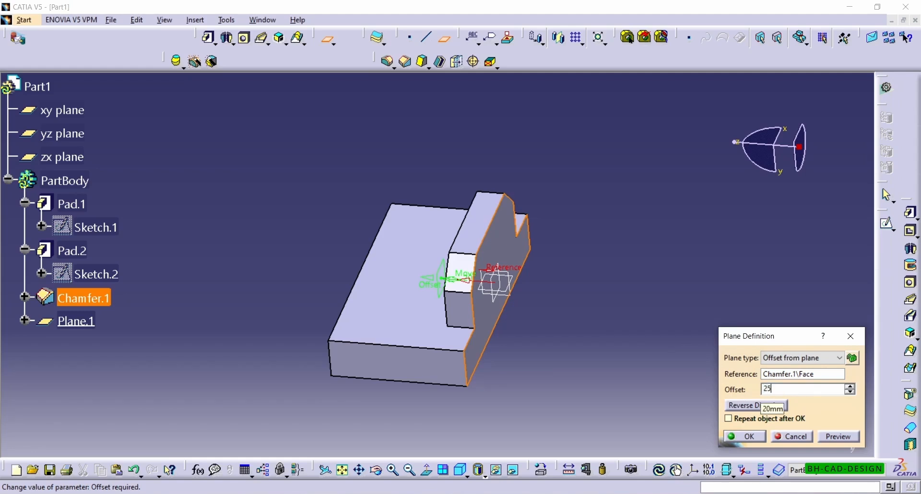
{"action": "key", "text": "Return"}
Mirror the current solid about the 25 mm offset plane to create the second upright wall.
{"action": "middle_click_drag", "start_coordinate": [530, 293], "coordinate": [555, 305]}
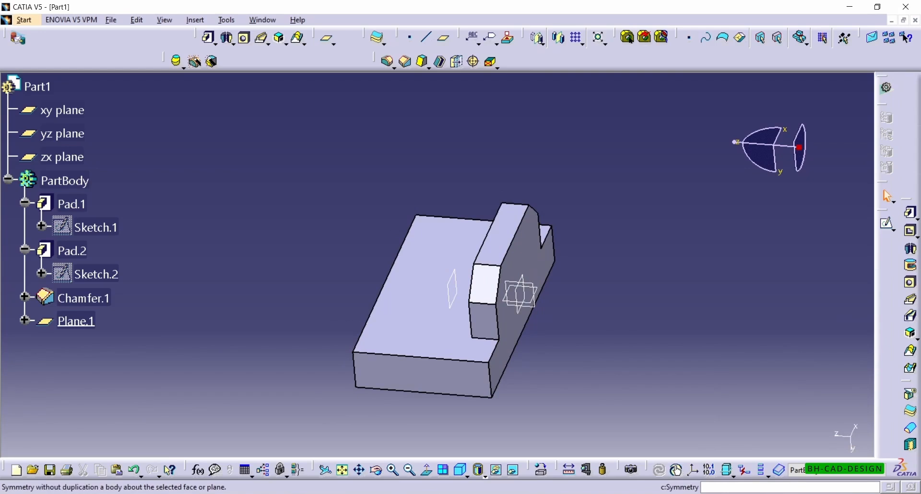
{"action": "left_click", "coordinate": [551, 40]}
{"action": "left_click", "coordinate": [450, 276]}
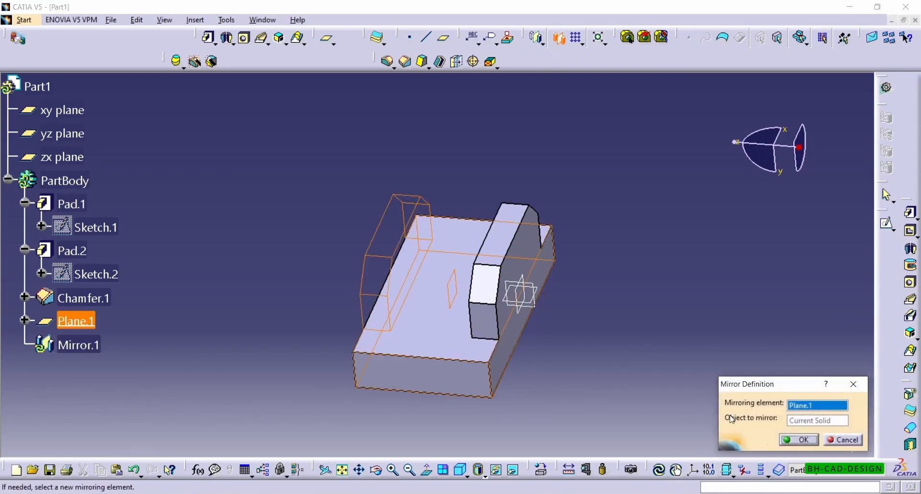
{"action": "left_click", "coordinate": [799, 439]}
{"action": "middle_click_drag", "start_coordinate": [618, 205], "coordinate": [624, 163]}
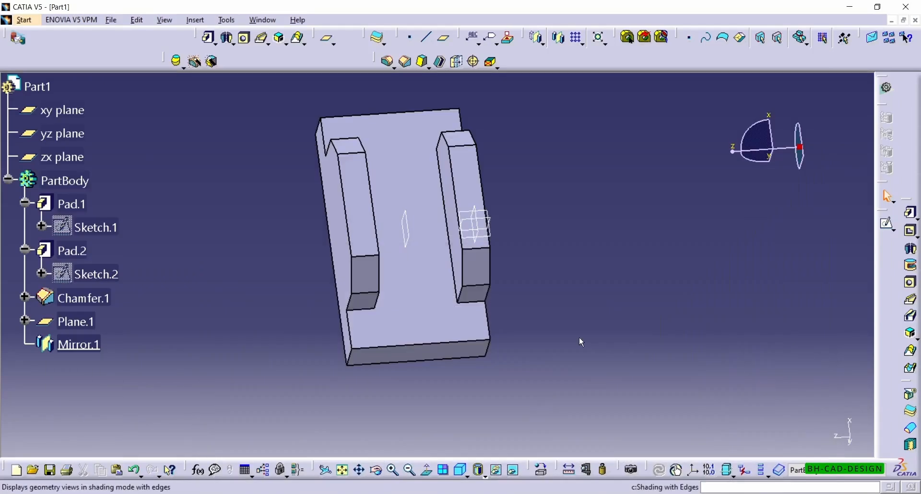
{"action": "middle_click_drag", "start_coordinate": [580, 336], "coordinate": [519, 194]}
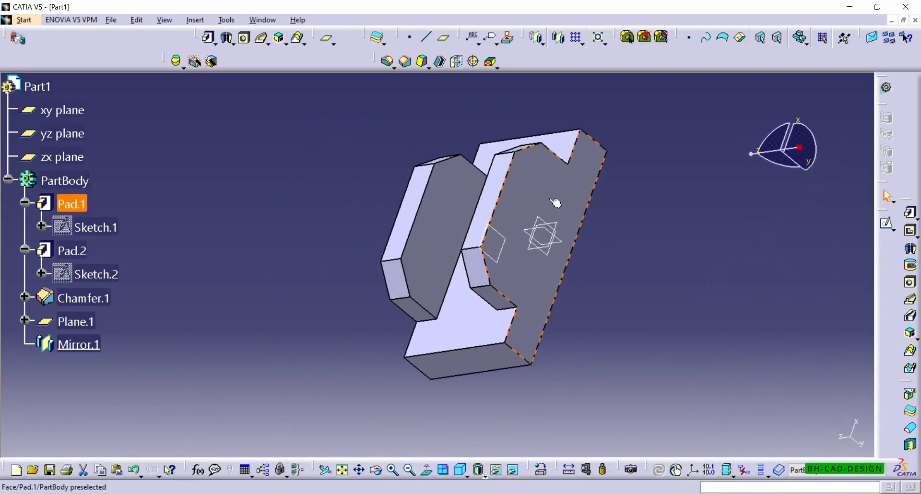
Sketch a circle on the front wall's outer face, above the origin, and set its diameter to 10 mm.
{"action": "left_click", "coordinate": [889, 224]}
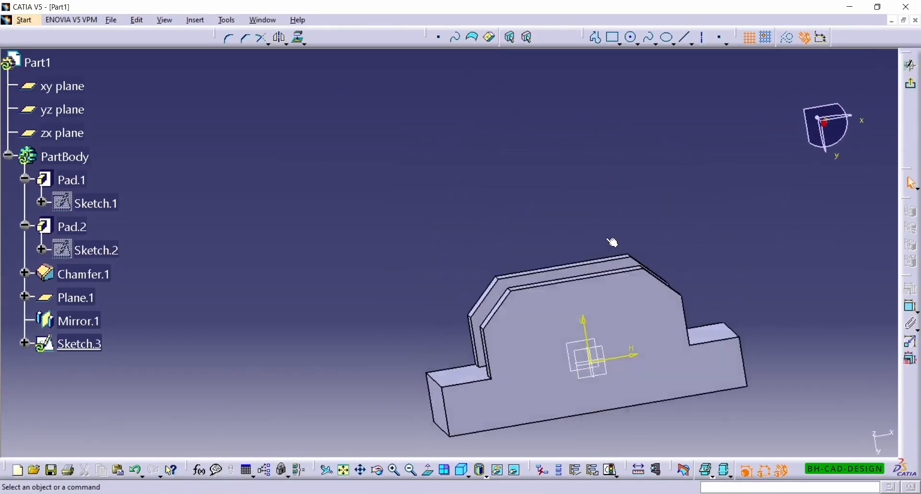
{"action": "left_click", "coordinate": [631, 38]}
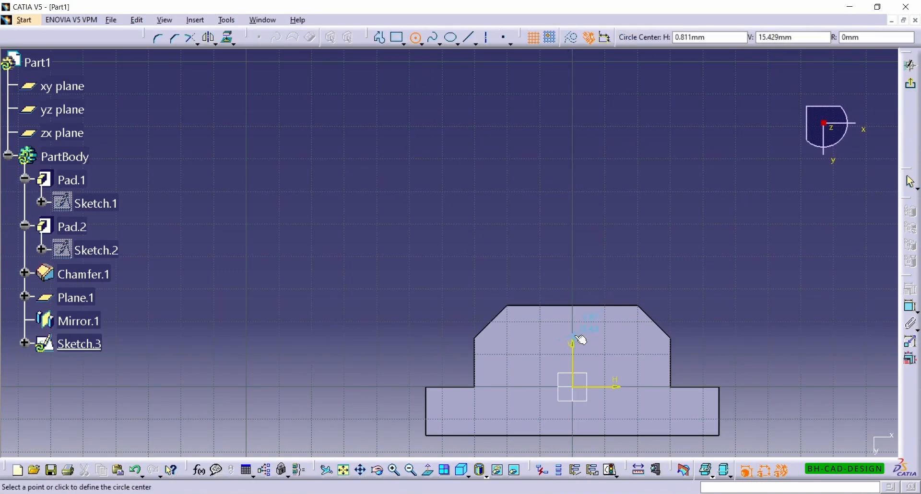
{"action": "left_click", "coordinate": [588, 318]}
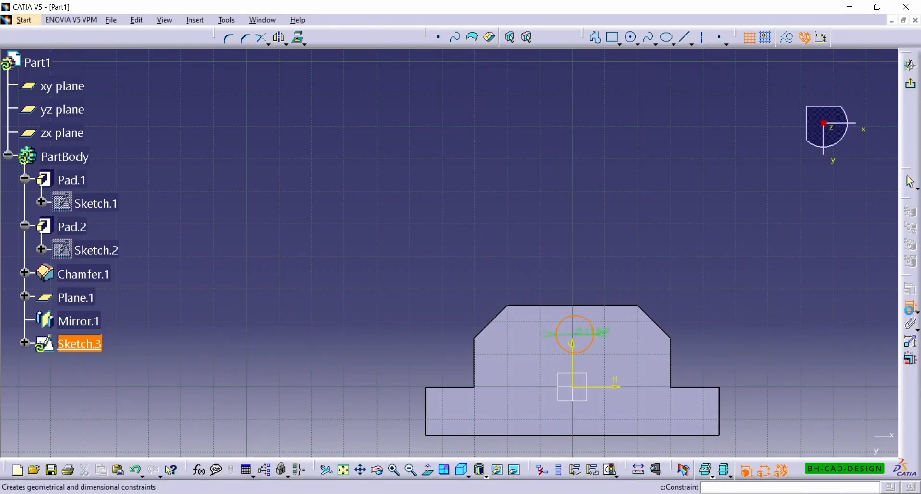
{"action": "left_click", "coordinate": [594, 333]}
{"action": "left_click", "coordinate": [671, 242]}
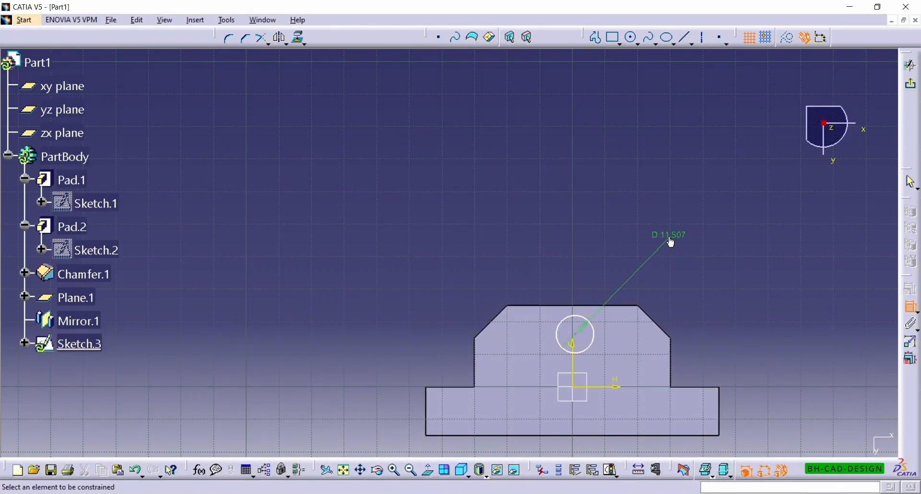
{"action": "double_click", "coordinate": [671, 242]}
{"action": "type", "text": "10"}
{"action": "key", "text": "Return"}
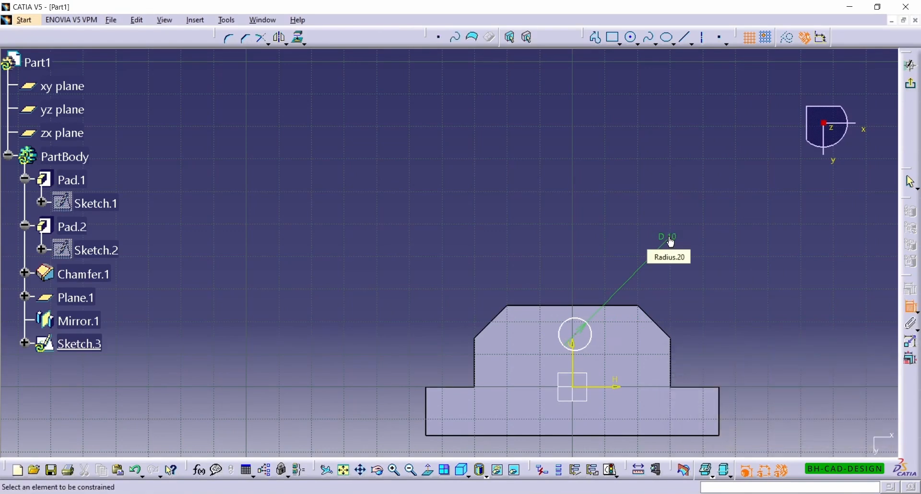
Dimension the height from the base's bottom edge to the top of the circle and set it to 27.5 mm.
{"action": "left_click", "coordinate": [593, 341]}
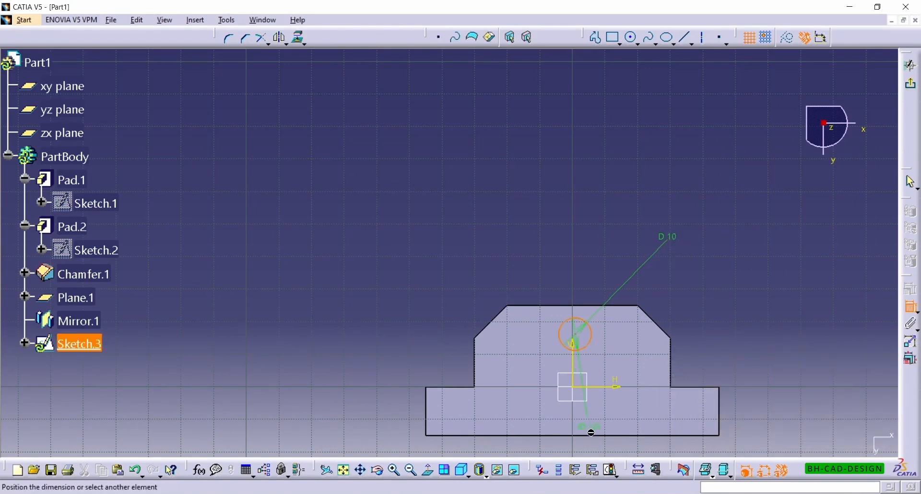
{"action": "left_click", "coordinate": [331, 374]}
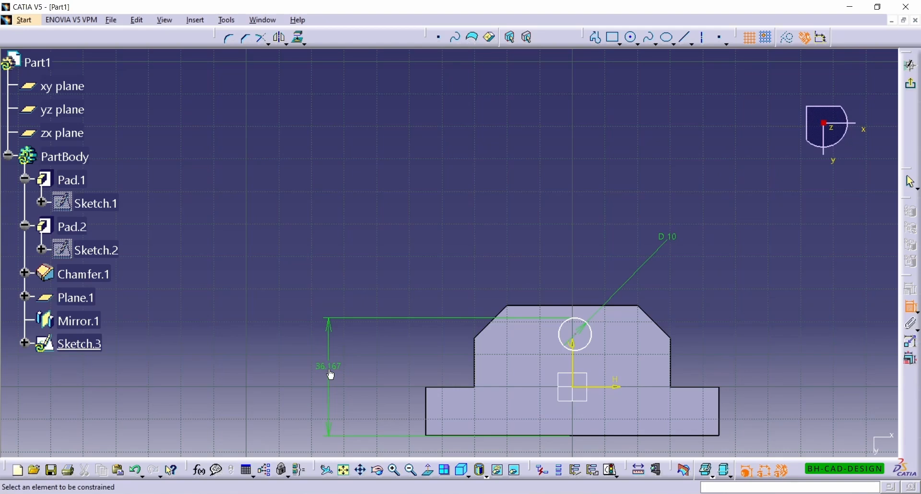
{"action": "double_click", "coordinate": [331, 373]}
{"action": "type", "text": "27."}
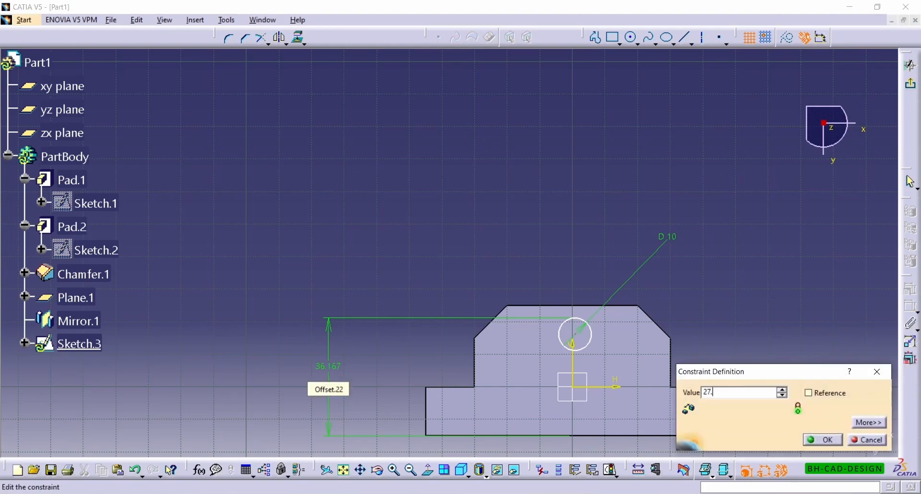
{"action": "type", "text": "5"}
{"action": "key", "text": "Return"}
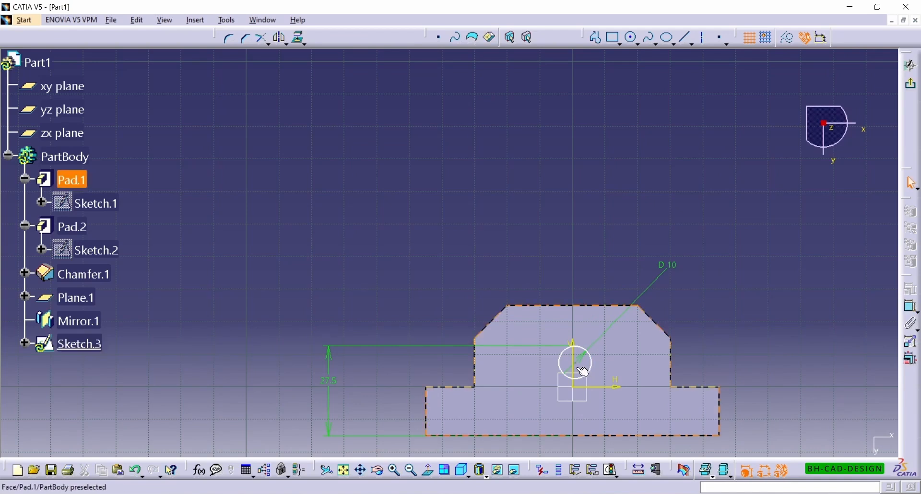
Constrain the circle's centre to be coincident with the vertical sketch axis.
{"action": "left_click", "coordinate": [575, 363]}
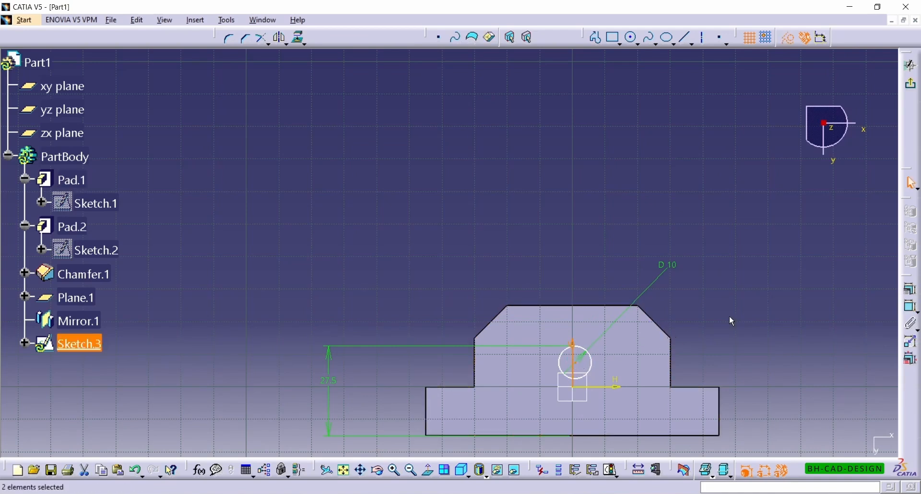
{"action": "left_click", "coordinate": [908, 289]}
{"action": "left_click", "coordinate": [847, 325]}
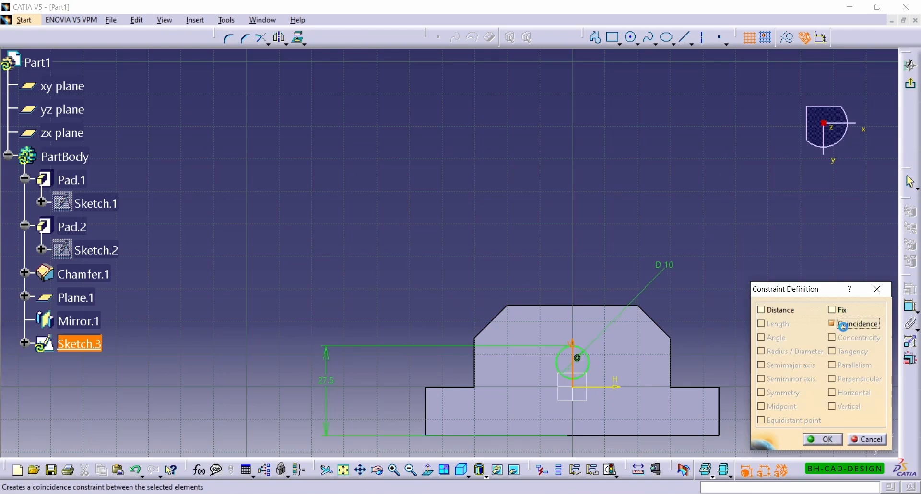
{"action": "left_click", "coordinate": [816, 444]}
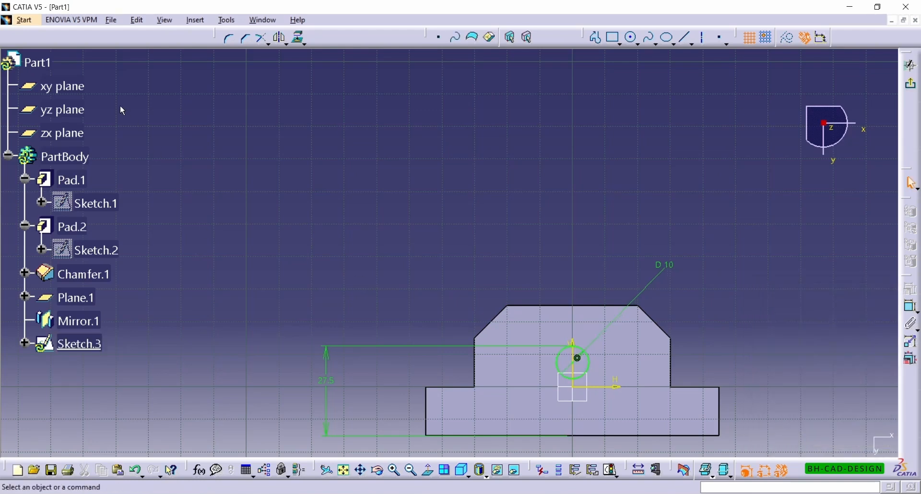
Exit the sketch and cut the circle through both upright walls with a pocket of type Up to last.
{"action": "left_click", "coordinate": [913, 87]}
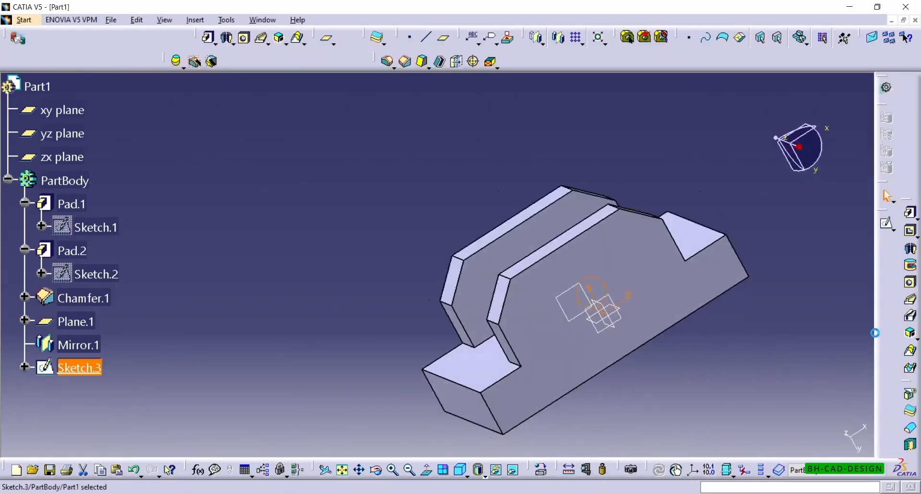
{"action": "left_click", "coordinate": [910, 231]}
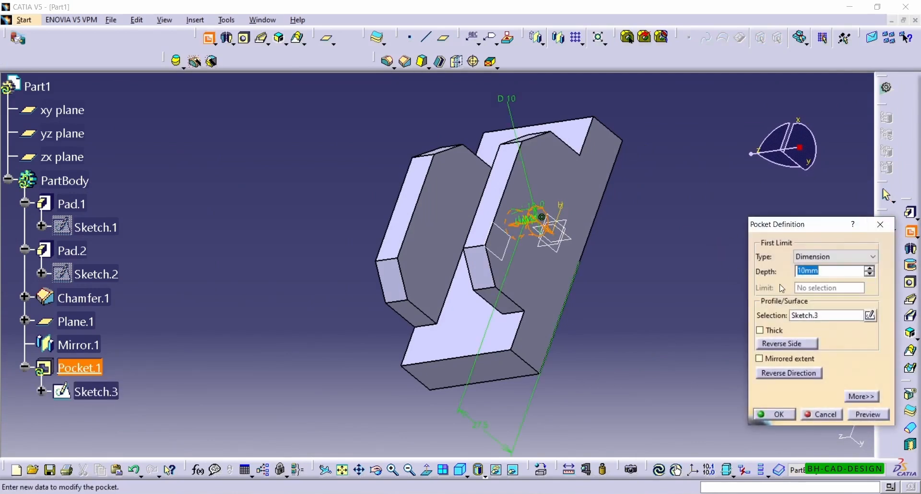
{"action": "left_click", "coordinate": [839, 258]}
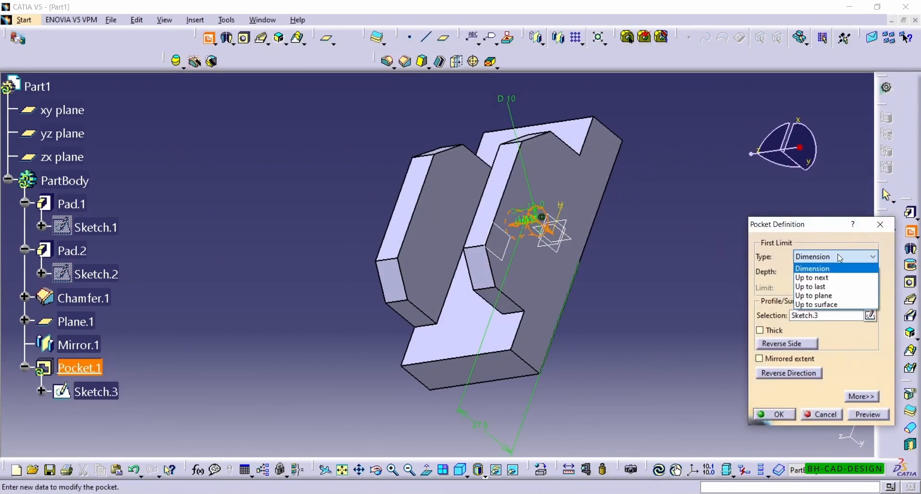
{"action": "left_click", "coordinate": [828, 286]}
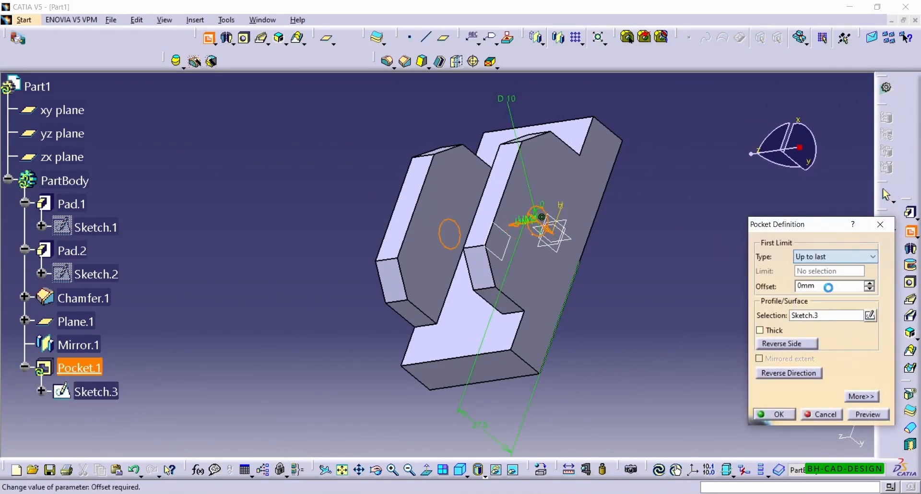
{"action": "left_click", "coordinate": [867, 416]}
{"action": "left_click", "coordinate": [767, 415]}
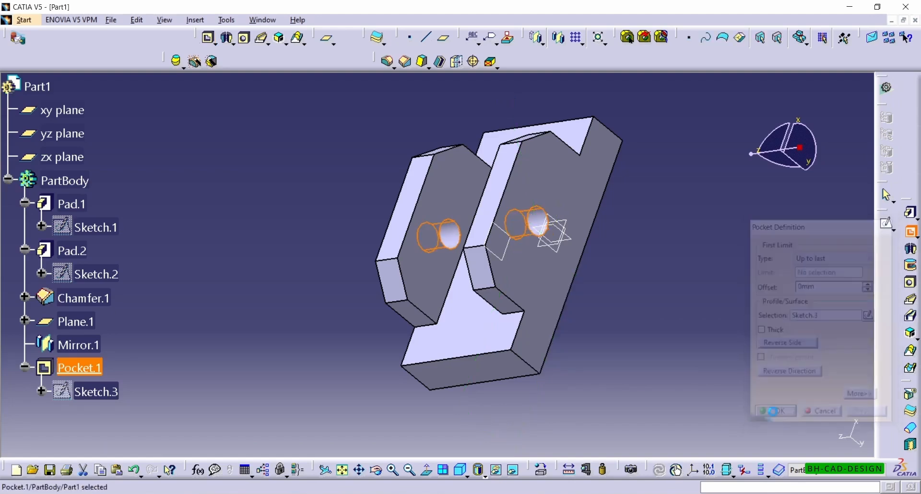
Sketch a circle about 13.5 mm in diameter on the base's top face, centred on the vertical axis between the two walls.
{"action": "middle_click_drag", "start_coordinate": [690, 289], "coordinate": [588, 257]}
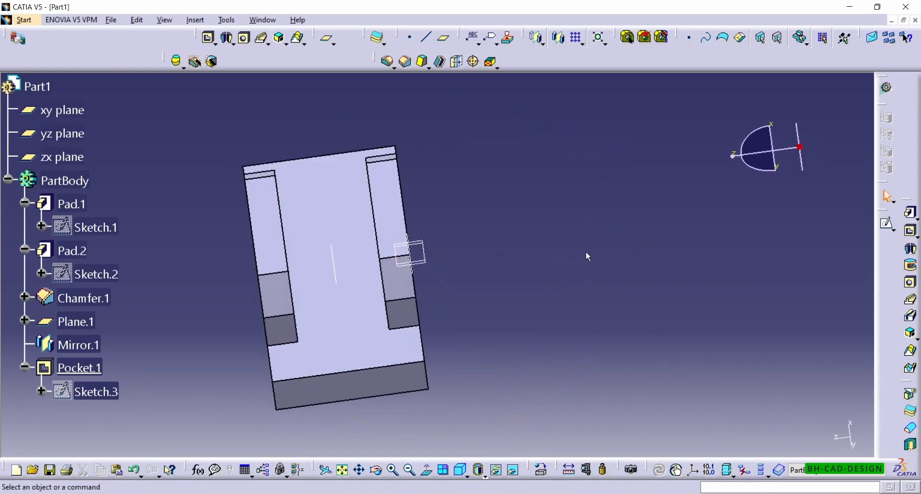
{"action": "left_click", "coordinate": [354, 249]}
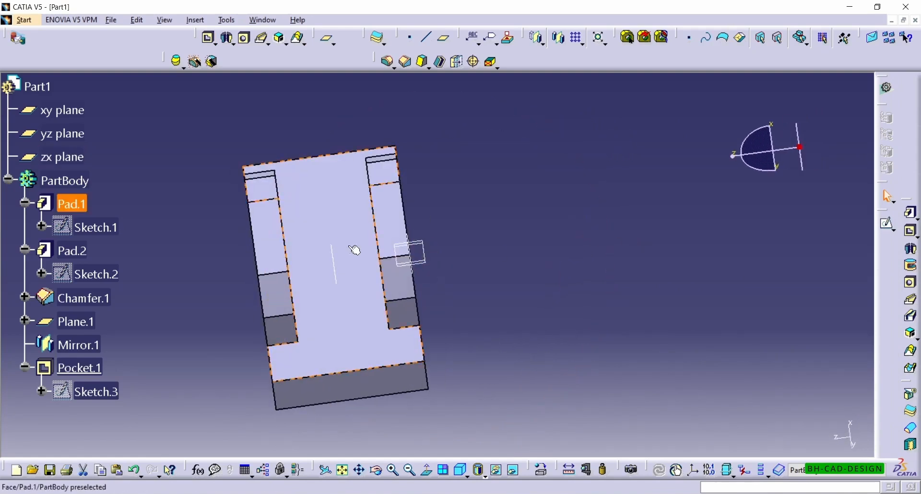
{"action": "left_click", "coordinate": [887, 223]}
{"action": "mouse_move", "coordinate": [495, 171]}
{"action": "middle_mouse_down"}
{"action": "mouse_move", "coordinate": [511, 324]}
{"action": "mouse_move", "coordinate": [506, 280]}
{"action": "middle_mouse_up"}
{"action": "middle_click_drag", "start_coordinate": [537, 319], "coordinate": [537, 260]}
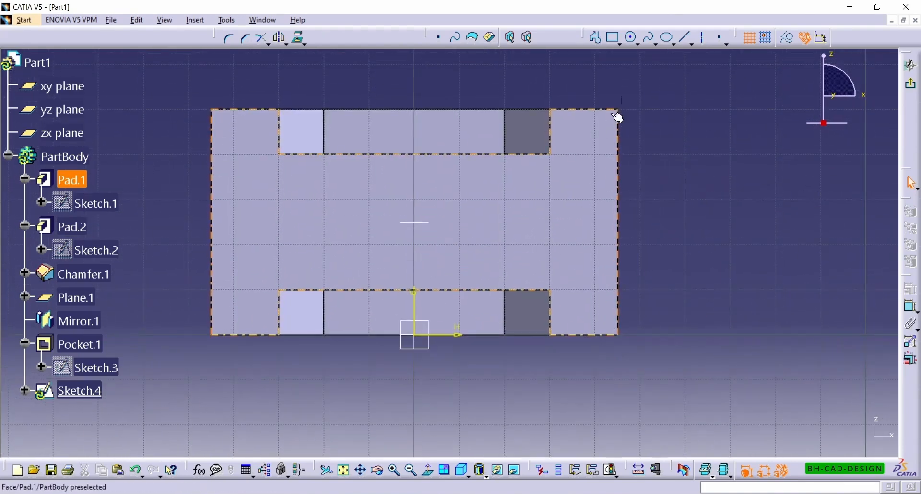
{"action": "left_click", "coordinate": [631, 37]}
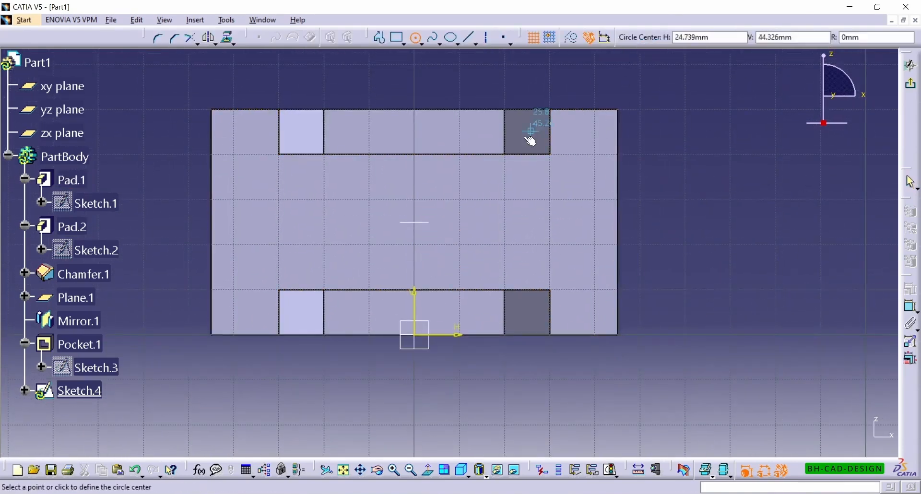
{"action": "left_click", "coordinate": [414, 205]}
{"action": "left_click", "coordinate": [446, 200]}
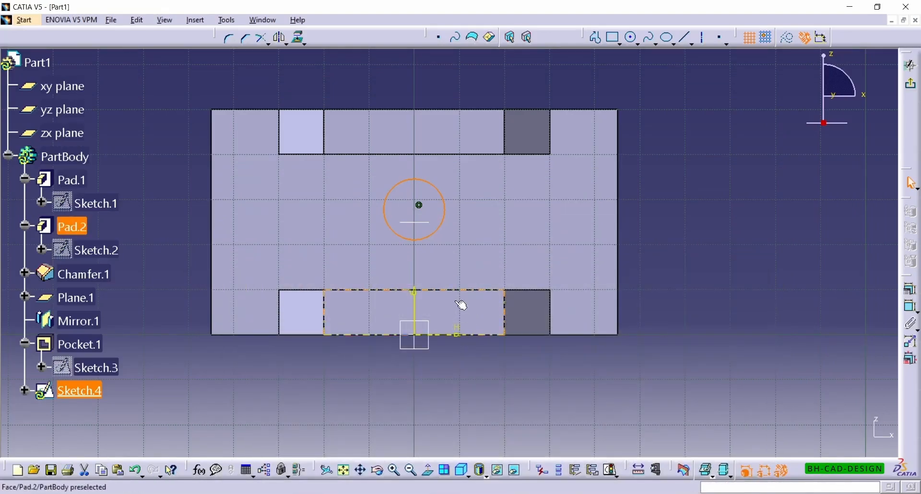
{"action": "left_click", "coordinate": [733, 217]}
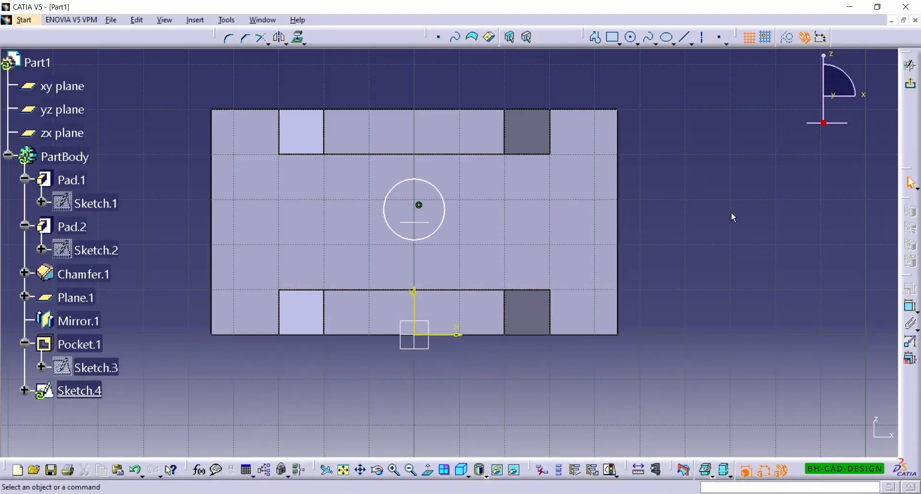
Dimension the base circle's diameter and set it to 10 mm.
{"action": "left_click", "coordinate": [907, 307]}
{"action": "left_click", "coordinate": [445, 201]}
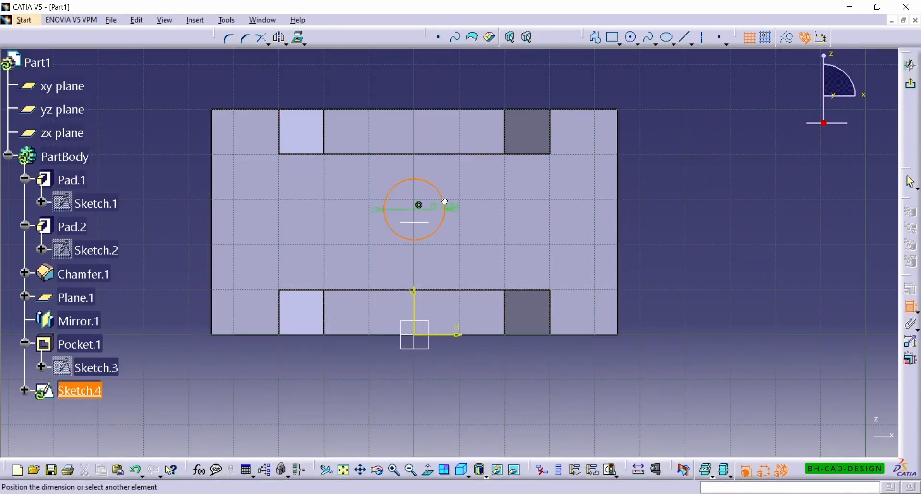
{"action": "left_click", "coordinate": [661, 195]}
{"action": "double_click", "coordinate": [661, 193]}
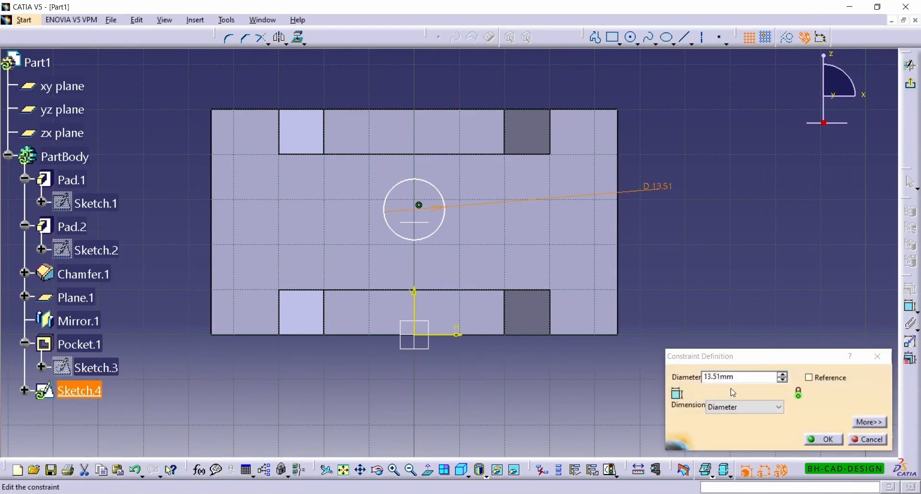
{"action": "type", "text": "10"}
{"action": "key", "text": "Return"}
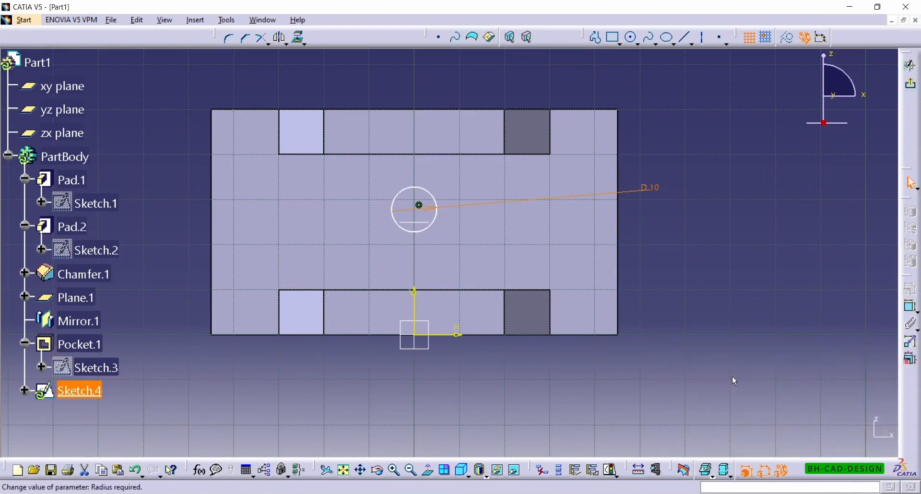
Constrain the base circle's centre to be coincident with the offset plane midway between the walls.
{"action": "left_click", "coordinate": [419, 212]}
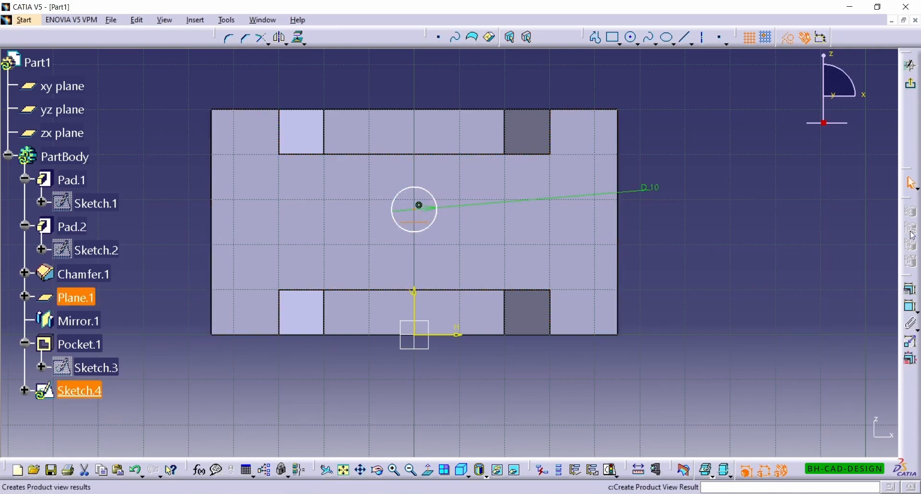
{"action": "left_click", "coordinate": [911, 288]}
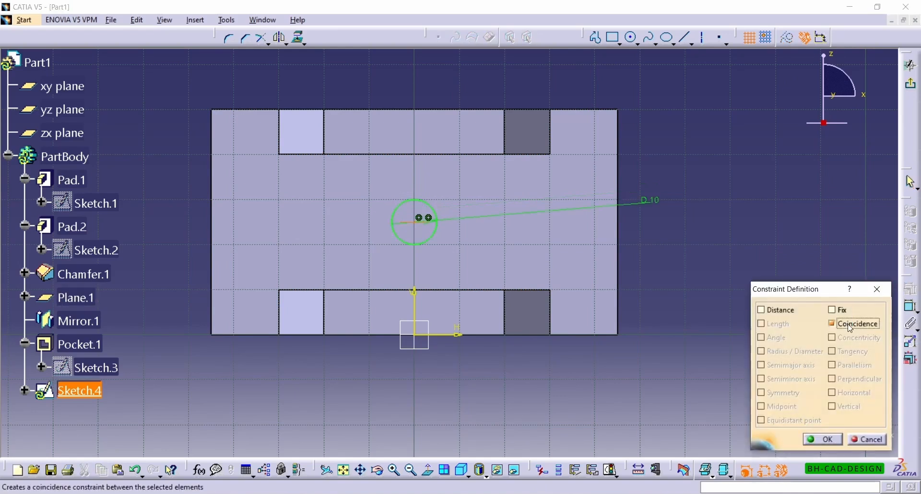
{"action": "left_click", "coordinate": [822, 439]}
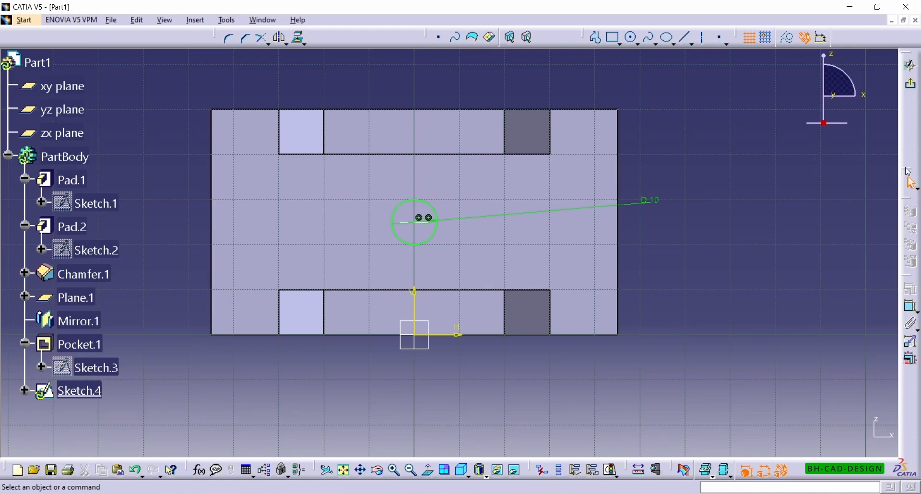
Exit the sketch and cut the circle through the base with an Up to last pocket.
{"action": "left_click", "coordinate": [910, 65]}
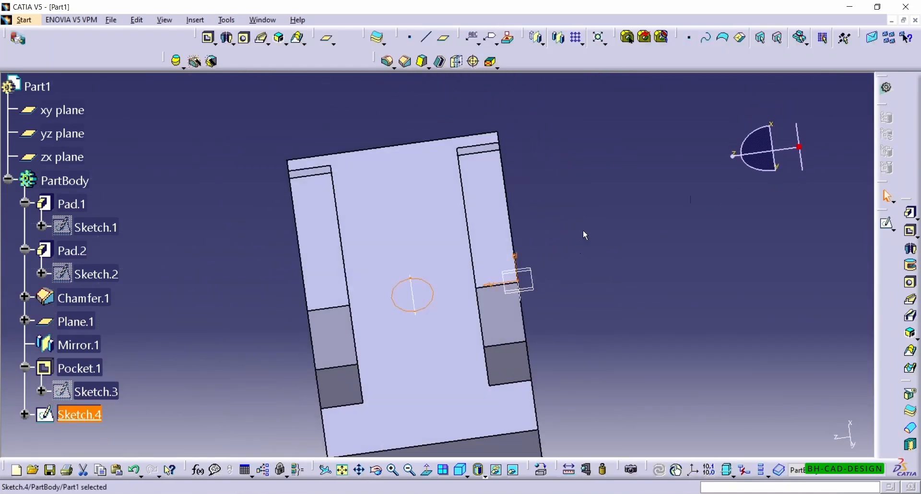
{"action": "left_click", "coordinate": [912, 232]}
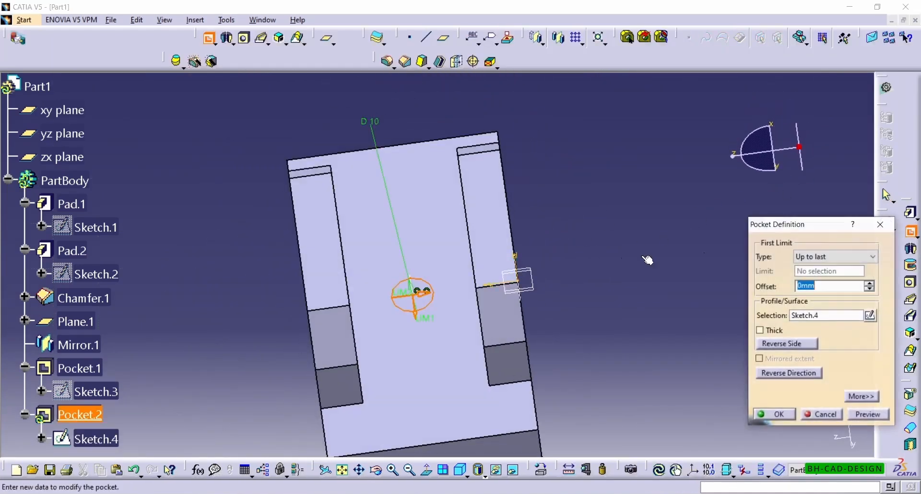
{"action": "left_click", "coordinate": [774, 415]}
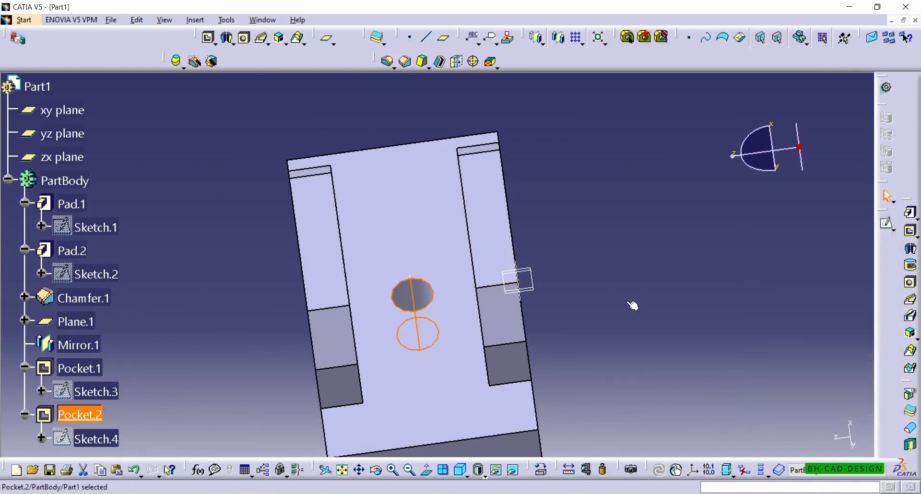
Hide the xy, yz and zx planes together with the offset mirror plane.
{"action": "middle_click_drag", "start_coordinate": [628, 269], "coordinate": [513, 269]}
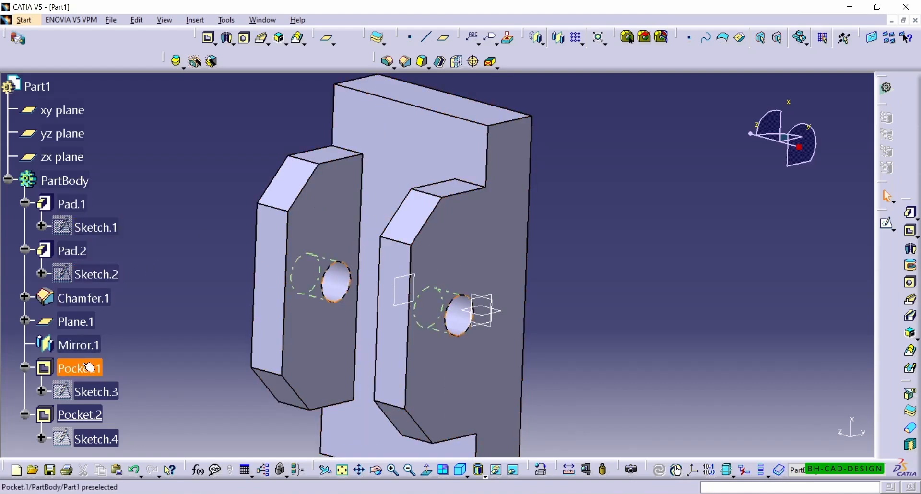
{"action": "left_click", "coordinate": [68, 323]}
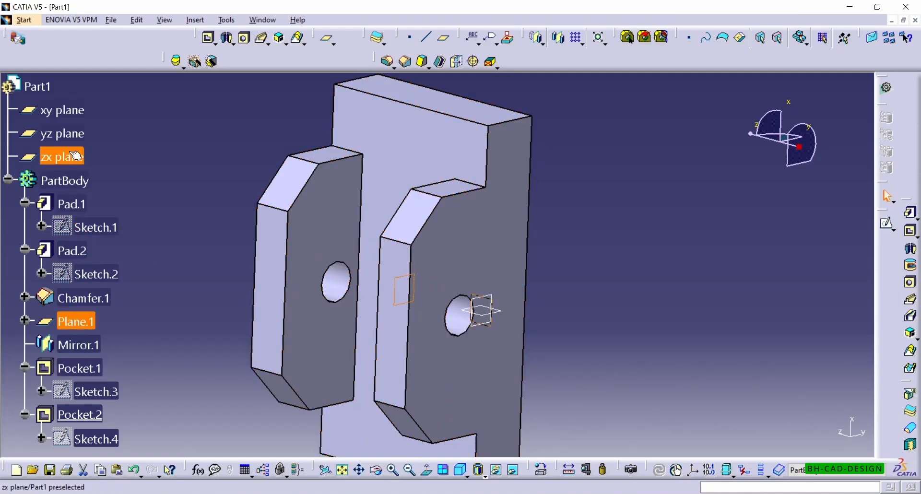
{"action": "left_click", "coordinate": [74, 155], "text": "ctrl"}
{"action": "left_click", "coordinate": [63, 137], "text": "ctrl"}
{"action": "right_click", "coordinate": [64, 114]}
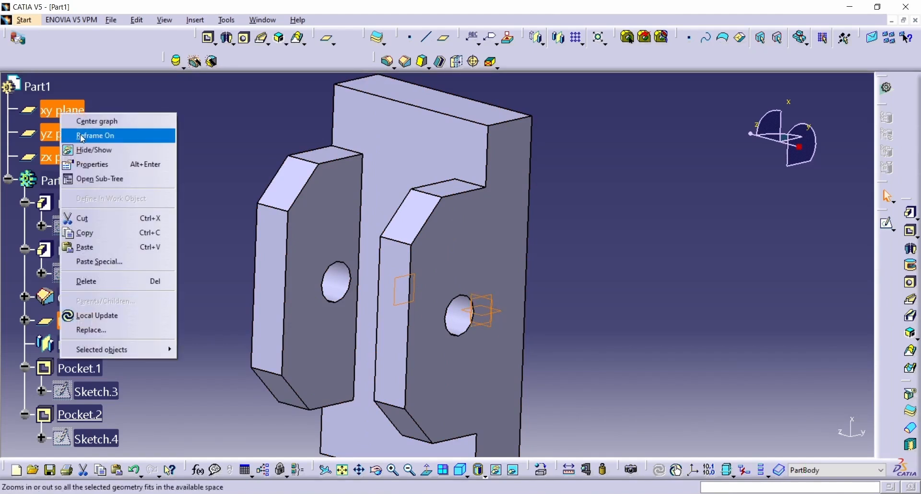
{"action": "left_click", "coordinate": [103, 154]}
{"action": "middle_click_drag", "start_coordinate": [561, 281], "coordinate": [552, 254]}
{"action": "middle_click_drag", "start_coordinate": [521, 207], "coordinate": [637, 290]}
{"action": "middle_click_drag", "start_coordinate": [379, 266], "coordinate": [445, 210]}
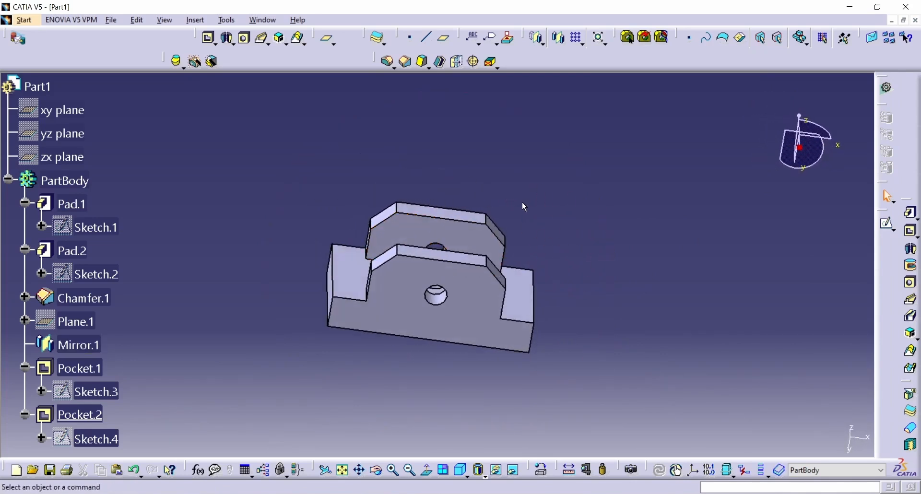